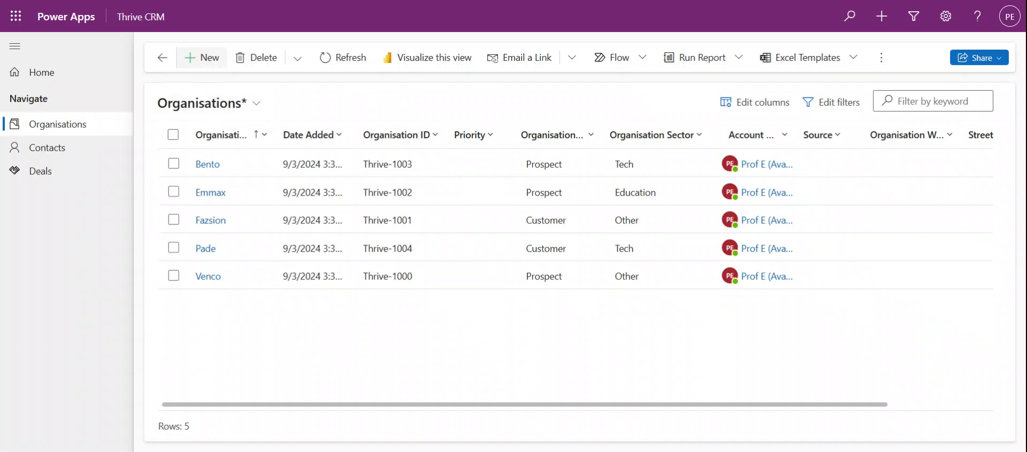
Step: Start a new organisation record named Akada Express
click(208, 60)
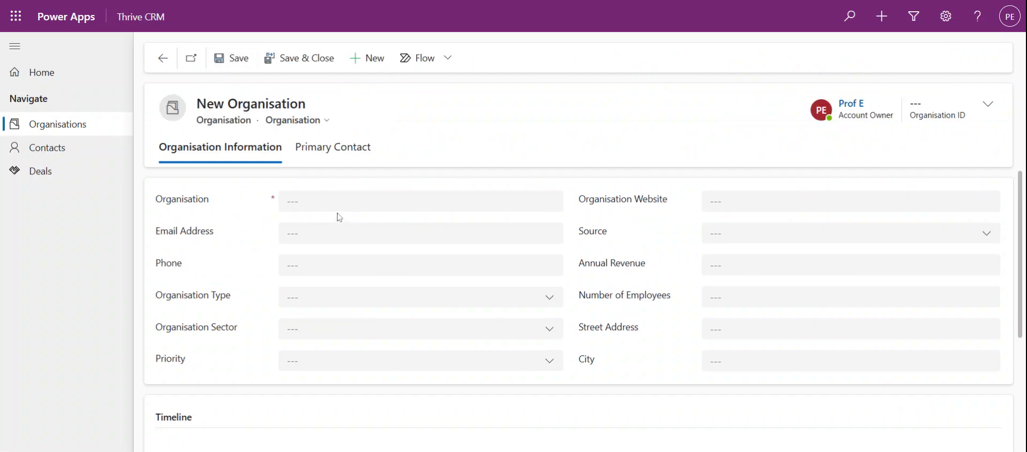
click(420, 202)
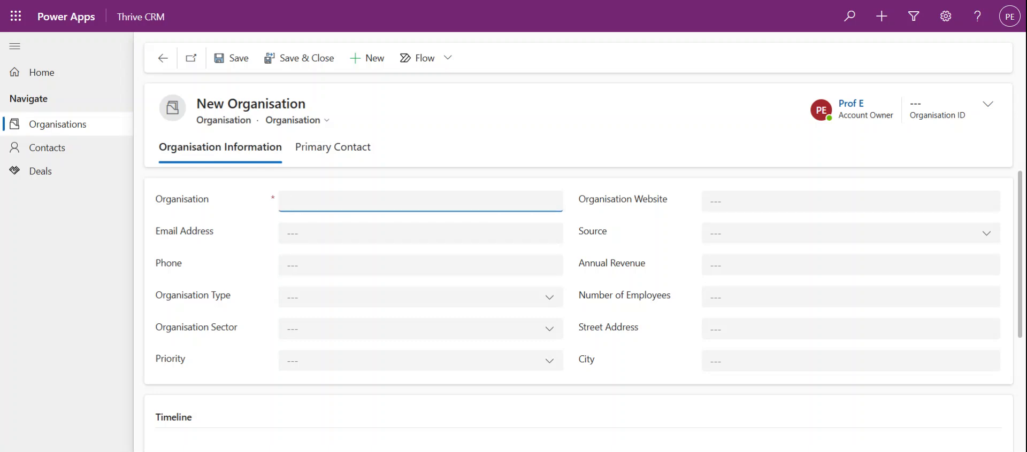
click(584, 229)
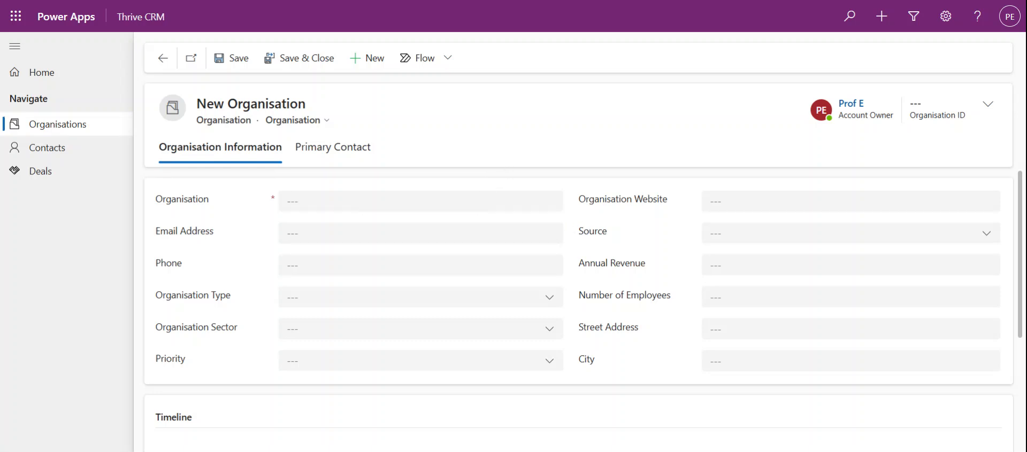
click(420, 202)
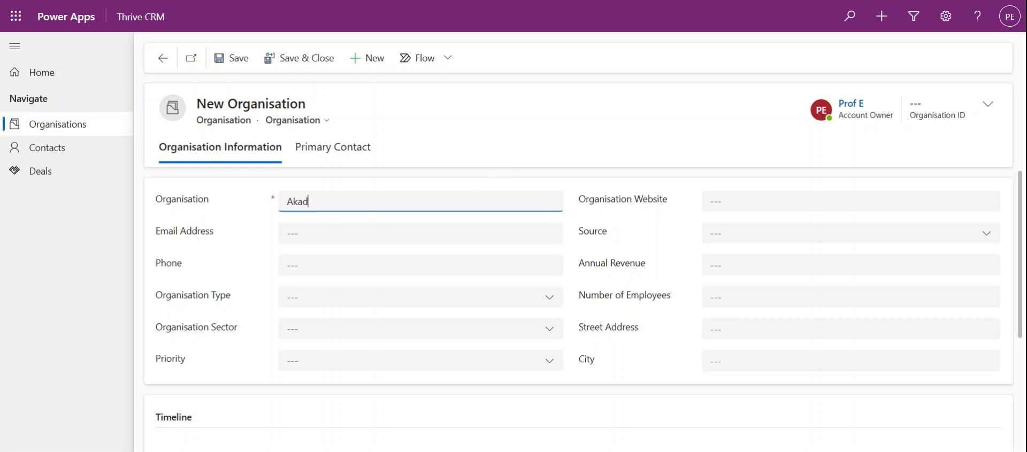
text(Akada Express S)
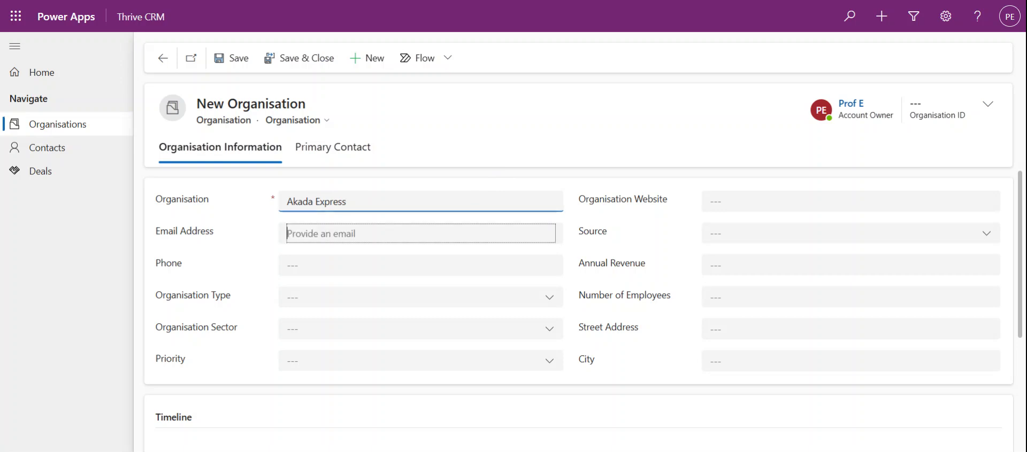
key(Tab)
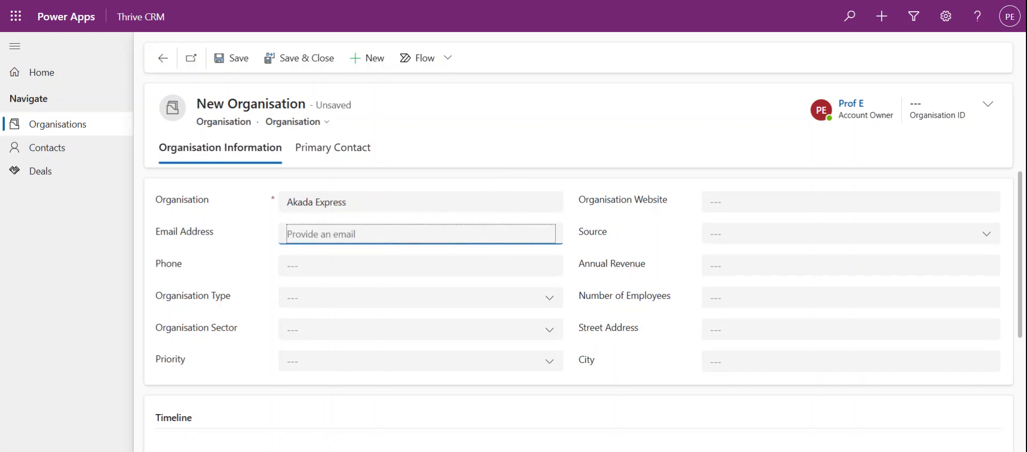
Step: Set Type to Prospect, Sector to Logistics and Priority to Normal, then save the organisation
click(356, 298)
click(340, 365)
click(345, 335)
scroll(357, 298, down, 1)
scroll(357, 298, up, 1)
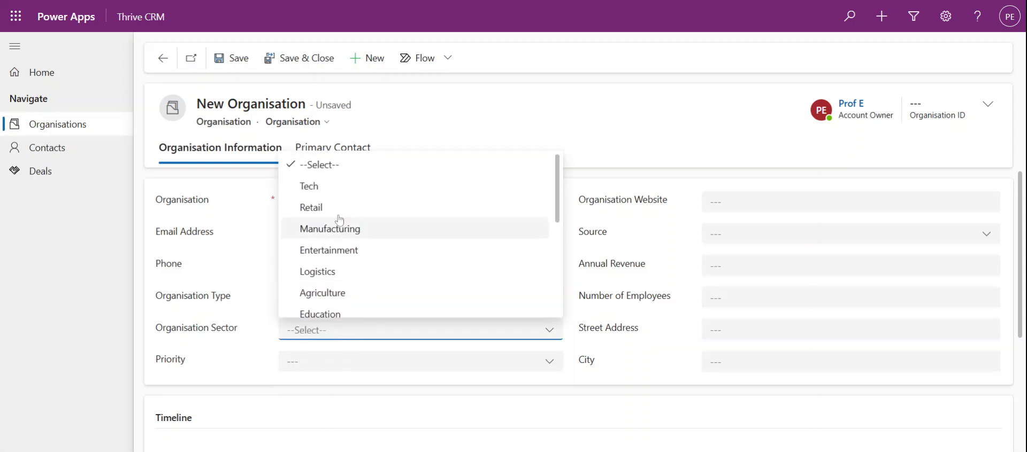
click(350, 271)
click(363, 364)
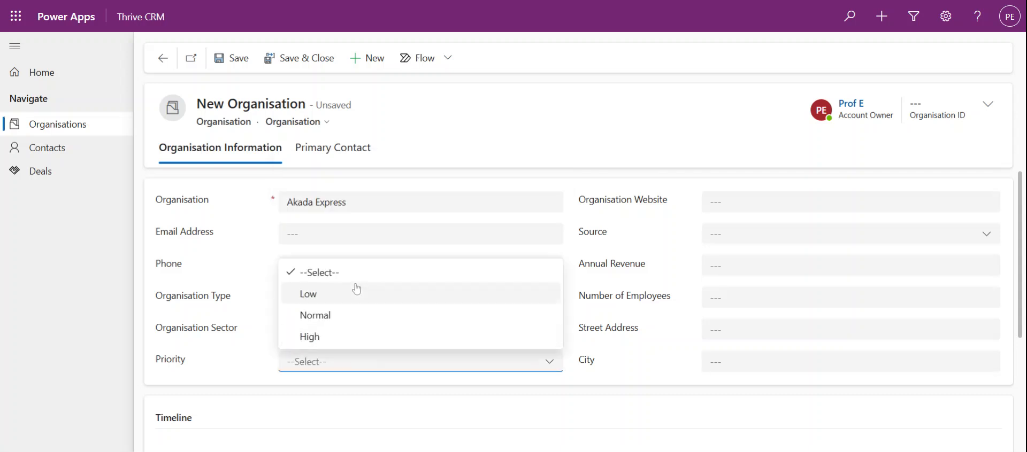
click(345, 316)
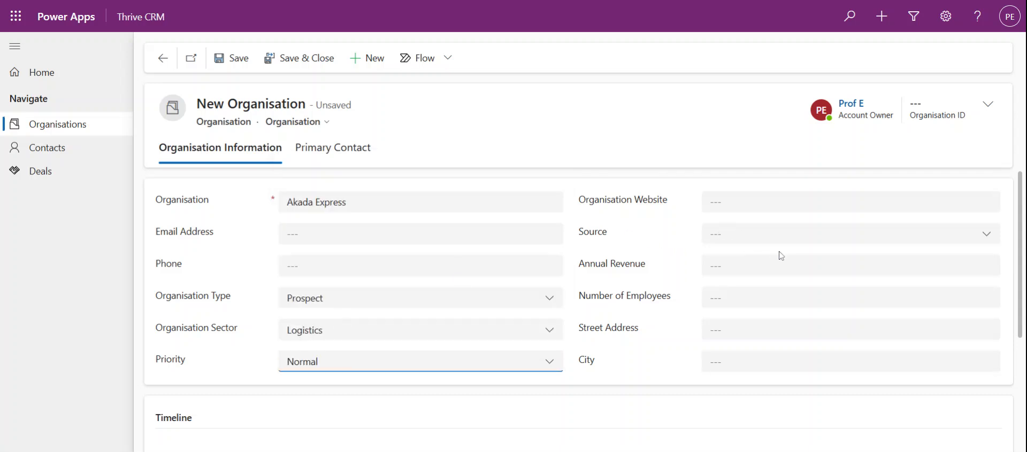
scroll(626, 321, down, 1)
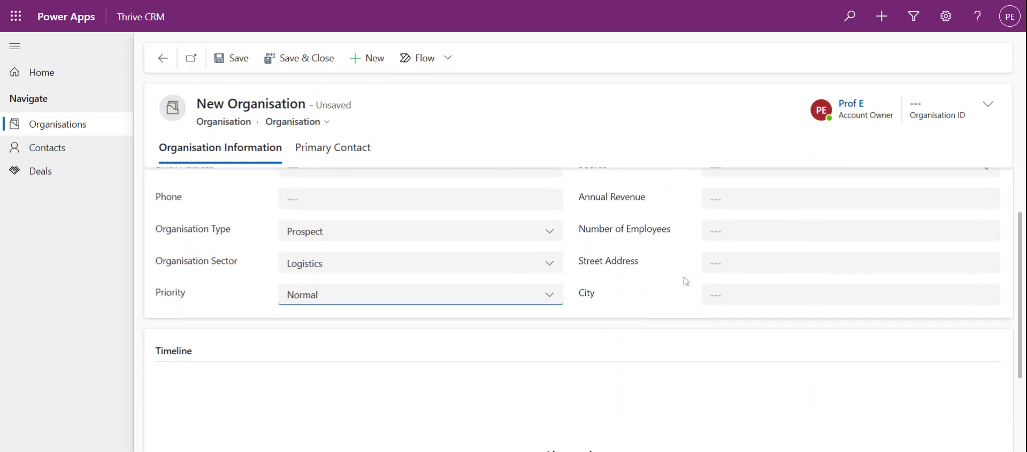
scroll(737, 250, up, 1)
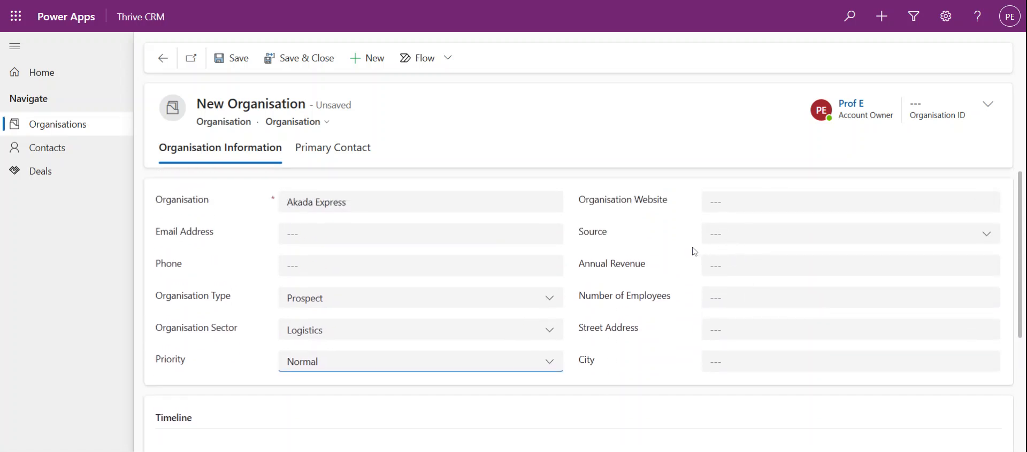
click(234, 73)
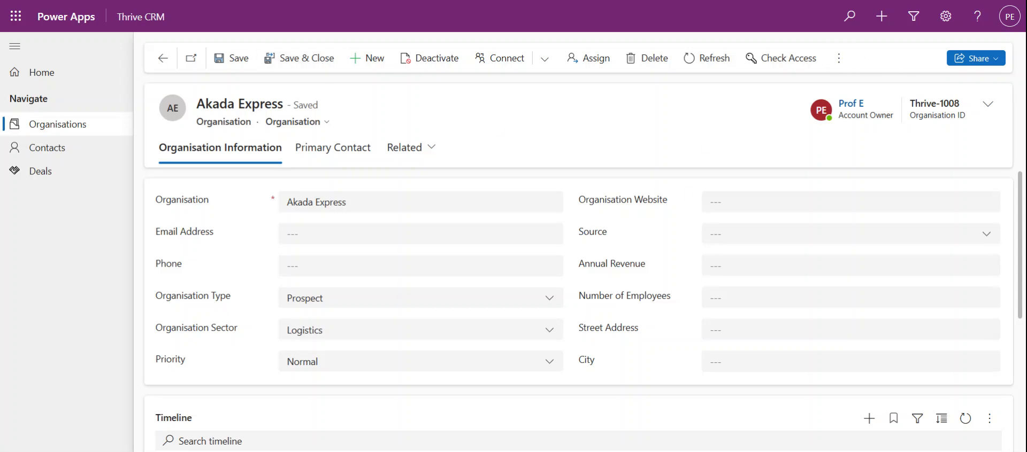
Step: Add a new task to Akada Express's timeline
scroll(355, 304, down, 4)
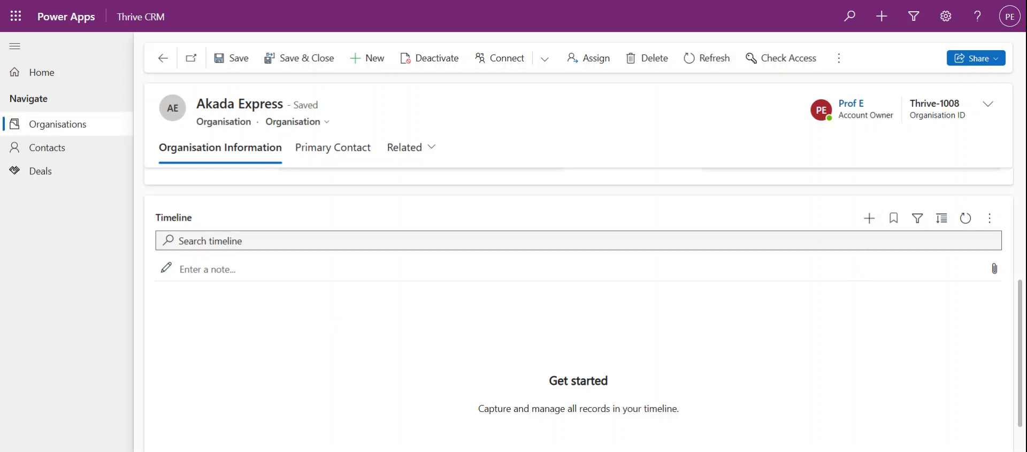
scroll(843, 284, up, 4)
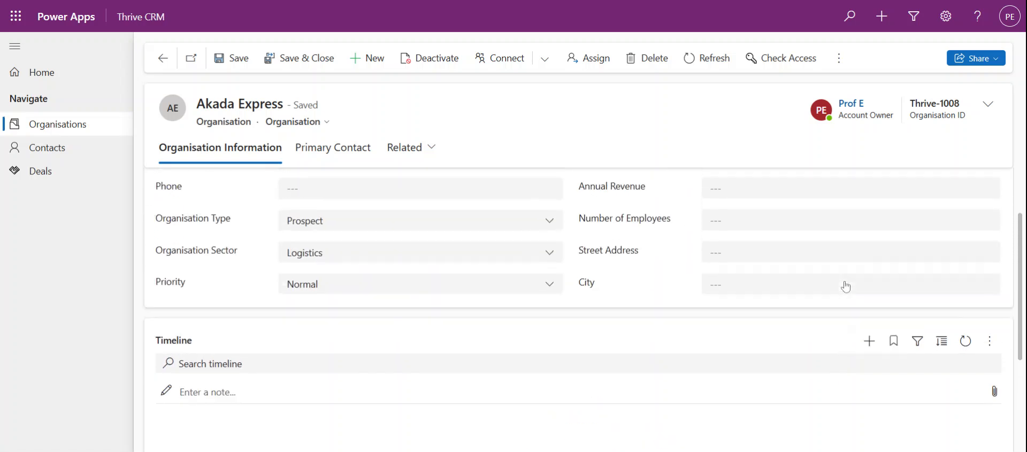
scroll(844, 287, down, 3)
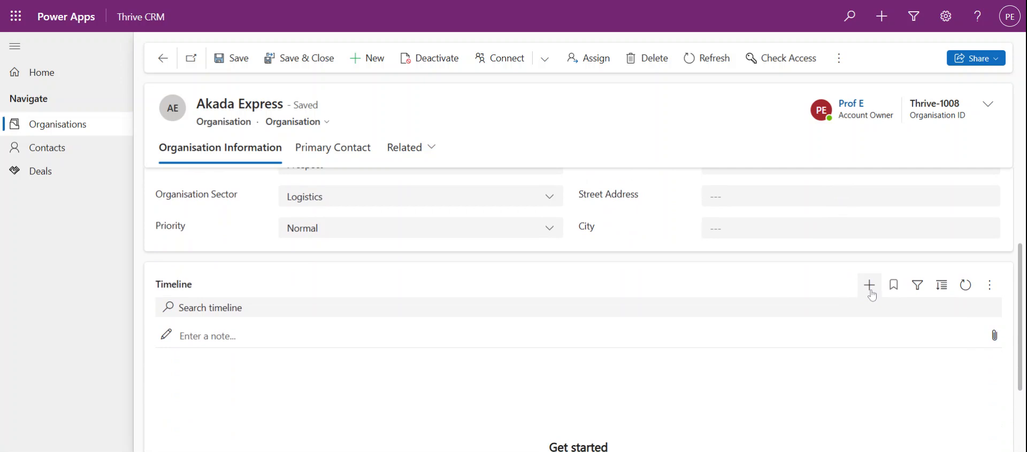
click(870, 293)
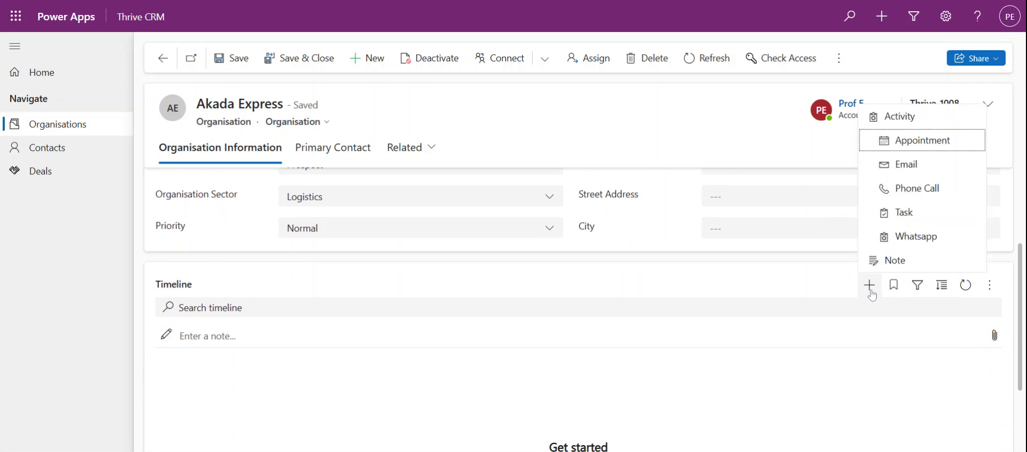
click(903, 213)
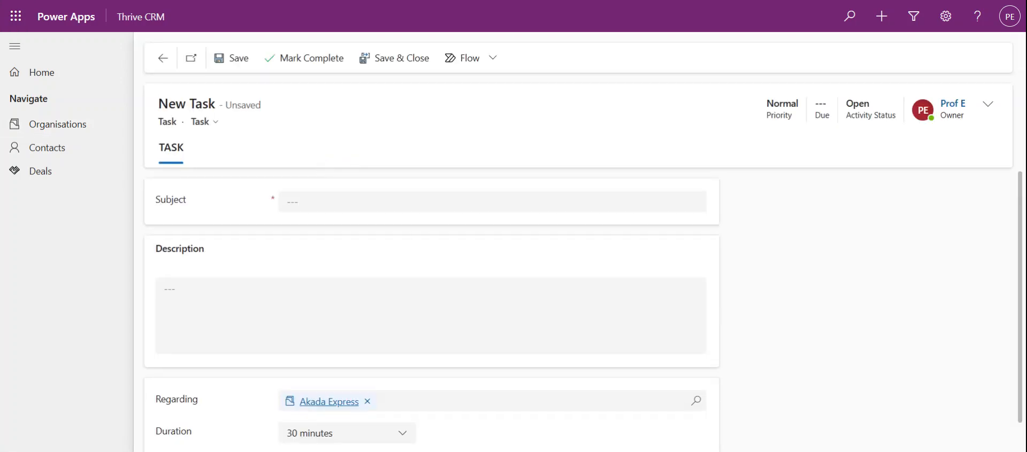
Step: Give the task the subject 'Contact Akada for more details' and save and close it
click(323, 209)
text(Contact Akada for more dt)
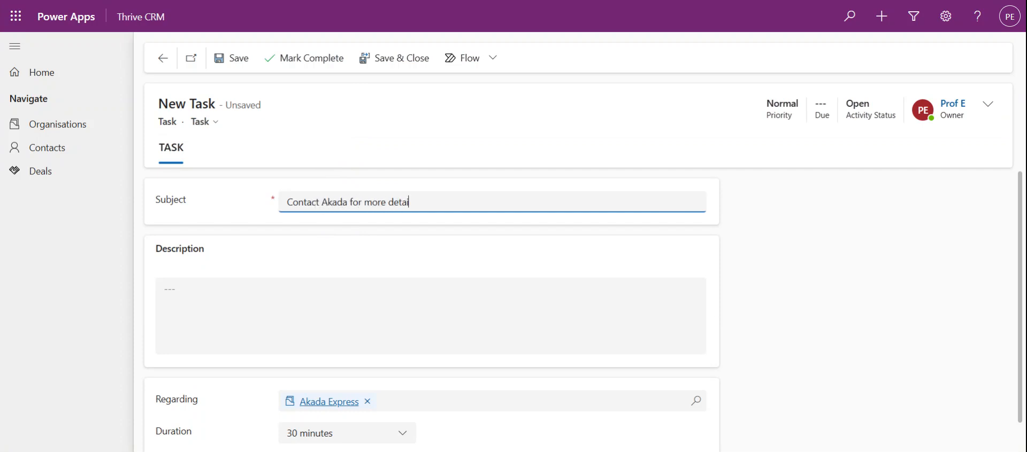
scroll(355, 339, down, 1)
scroll(355, 339, up, 1)
scroll(355, 339, down, 1)
scroll(355, 339, up, 1)
click(400, 59)
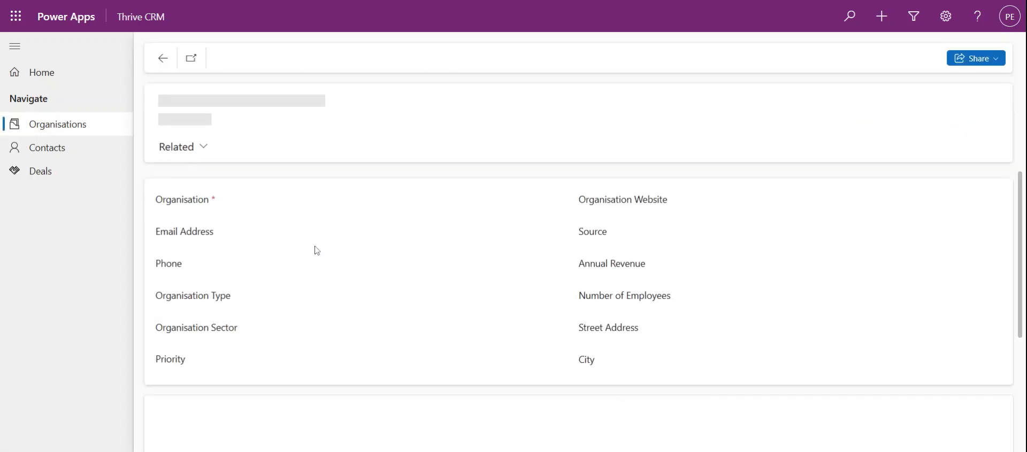
Step: Check the logged task on the timeline, then go back to the Organisations list
scroll(637, 286, down, 3)
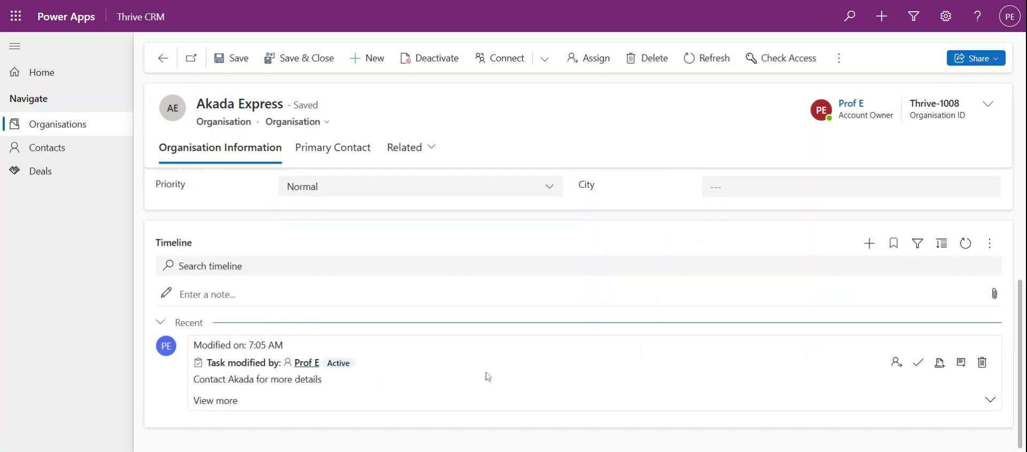
click(869, 244)
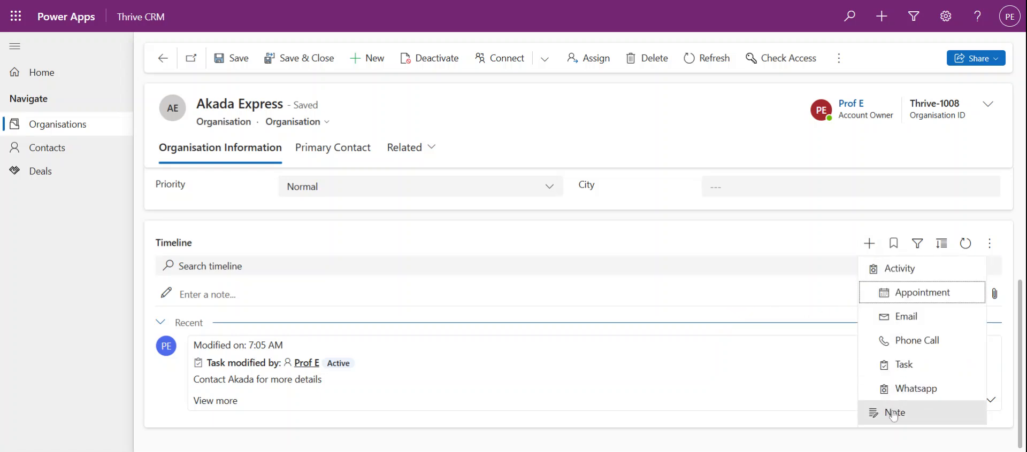
click(663, 234)
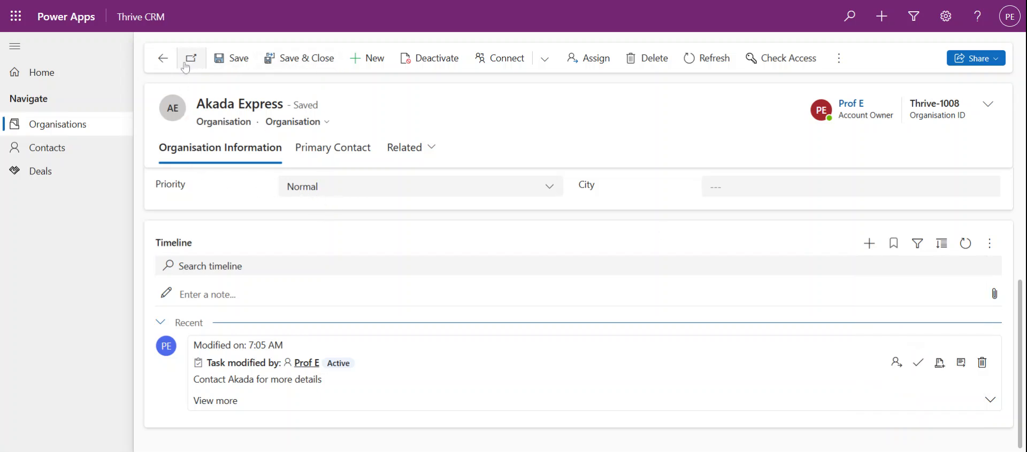
click(91, 136)
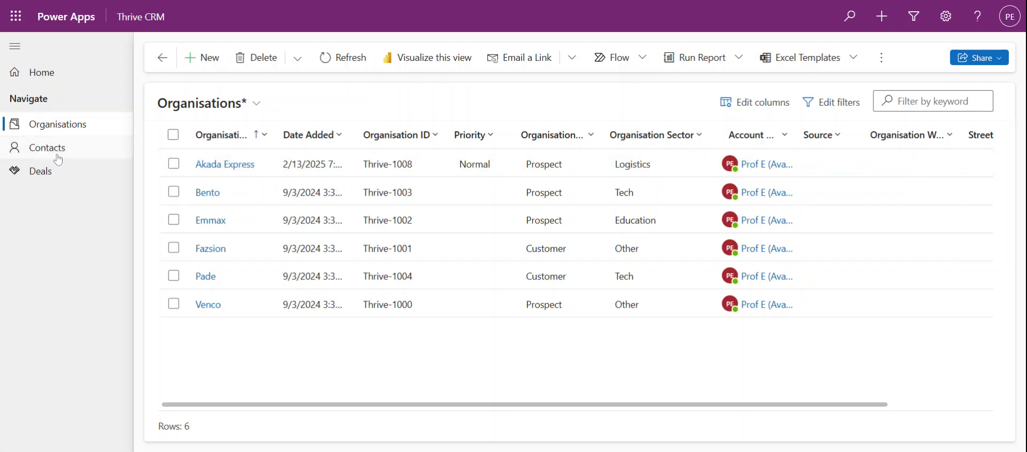
Step: Reopen Akada Express and show its Primary Contact details and contacts list
click(236, 166)
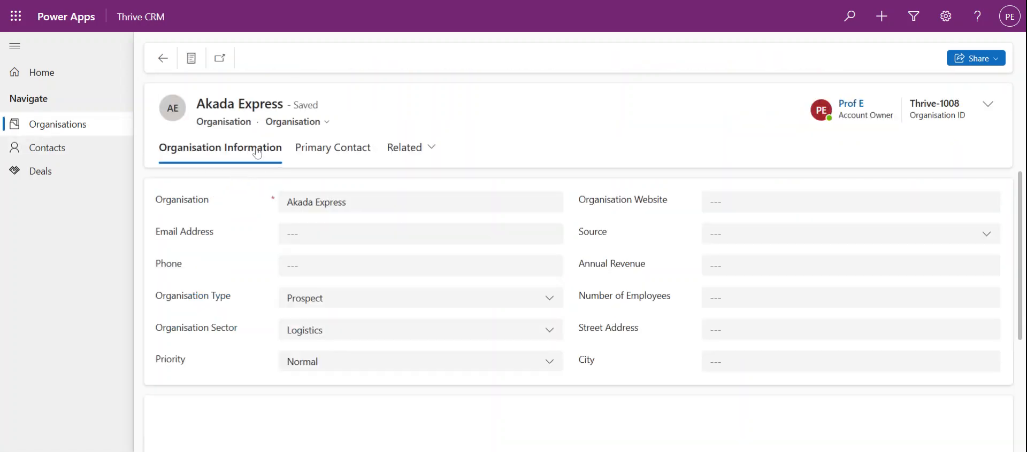
click(323, 155)
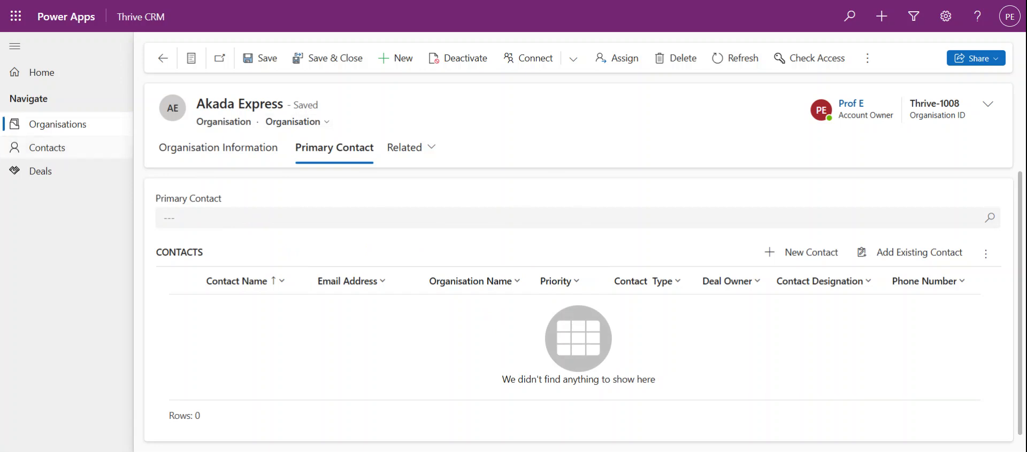
click(61, 158)
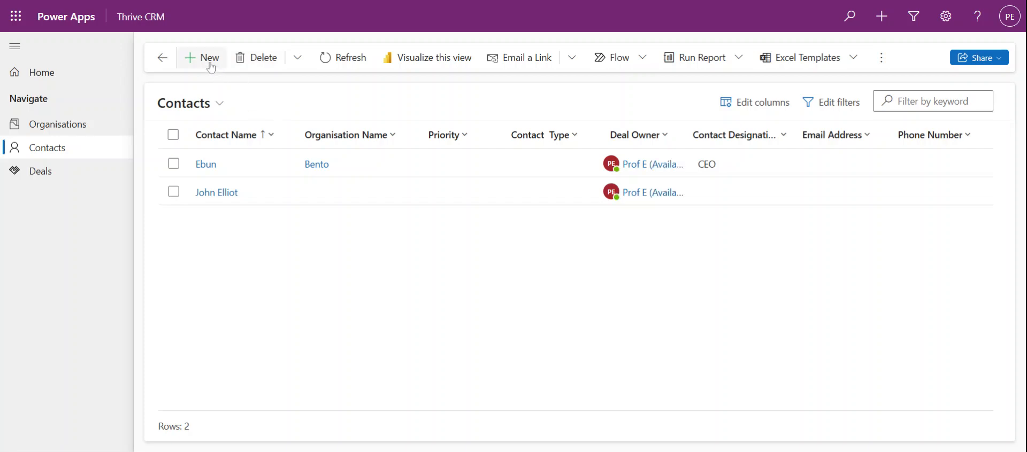
click(61, 134)
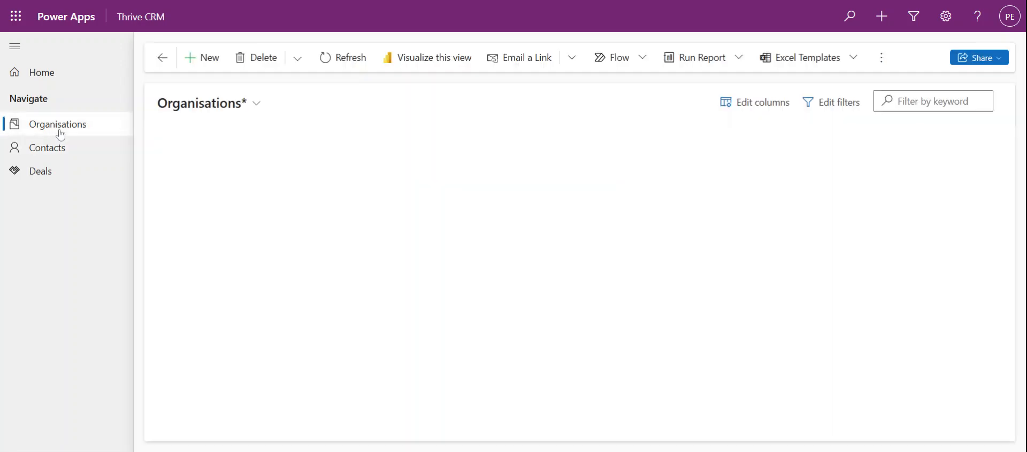
click(233, 169)
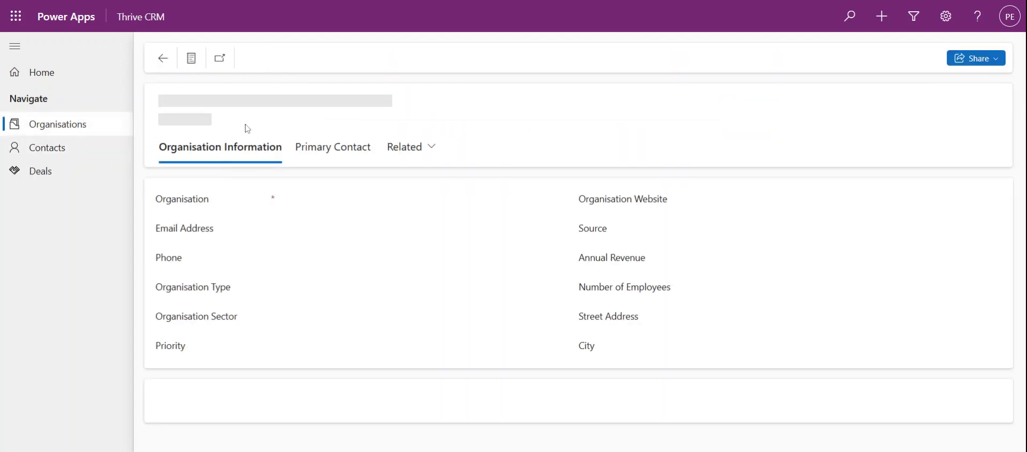
click(298, 151)
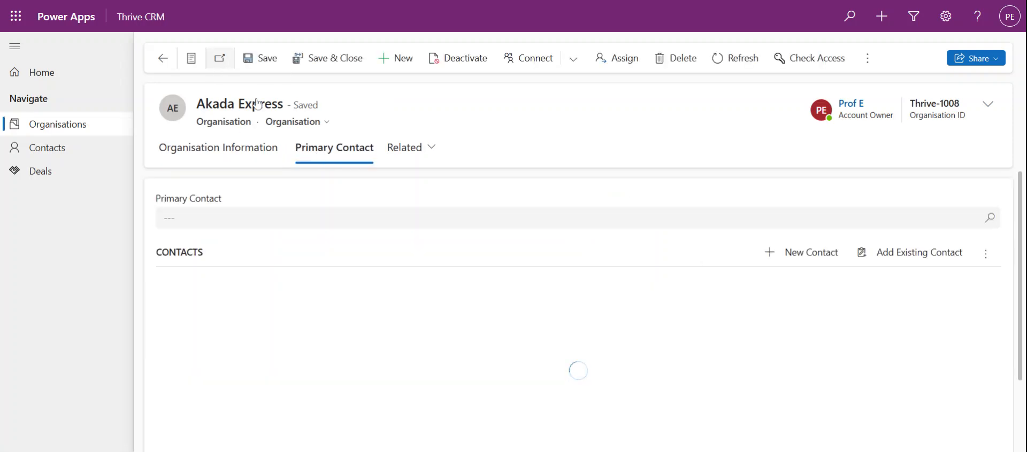
Step: Create an Akada Express contact with first and last name, designation CEO, and save it
click(808, 261)
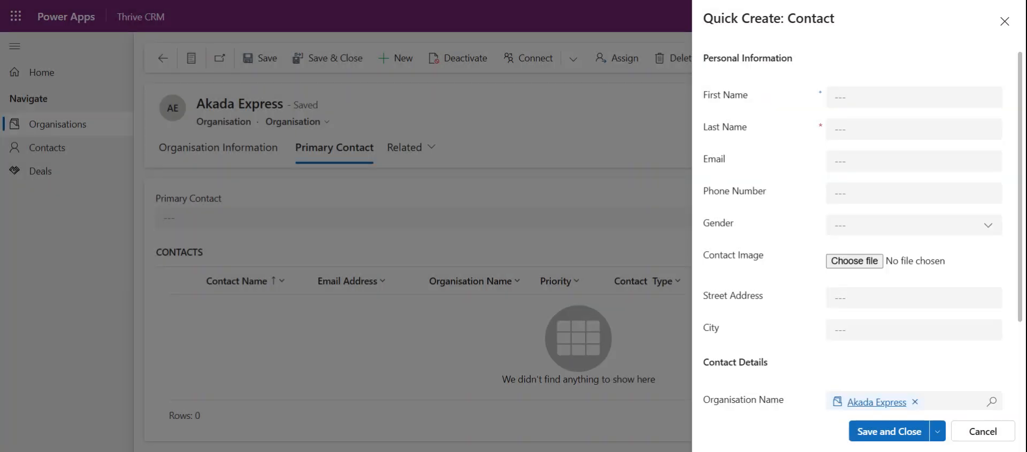
click(913, 97)
text(Prof)
key(Tab)
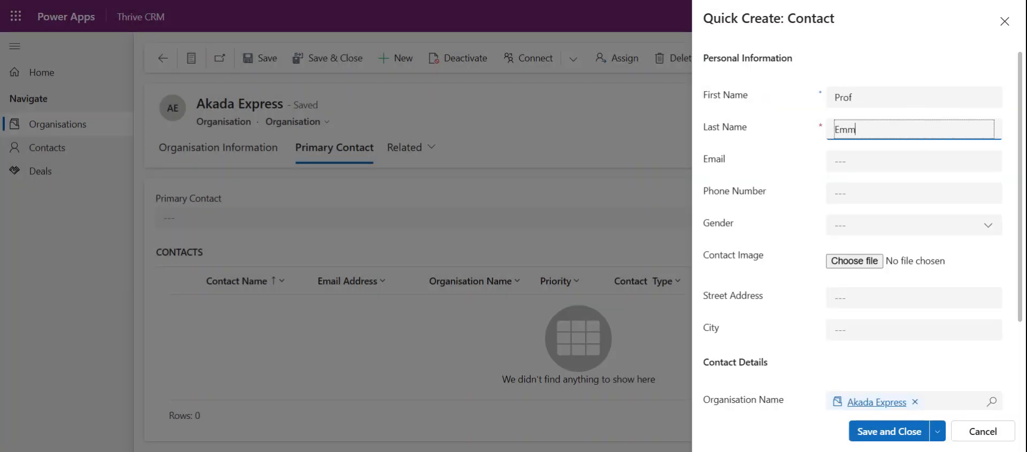
key(Tab)
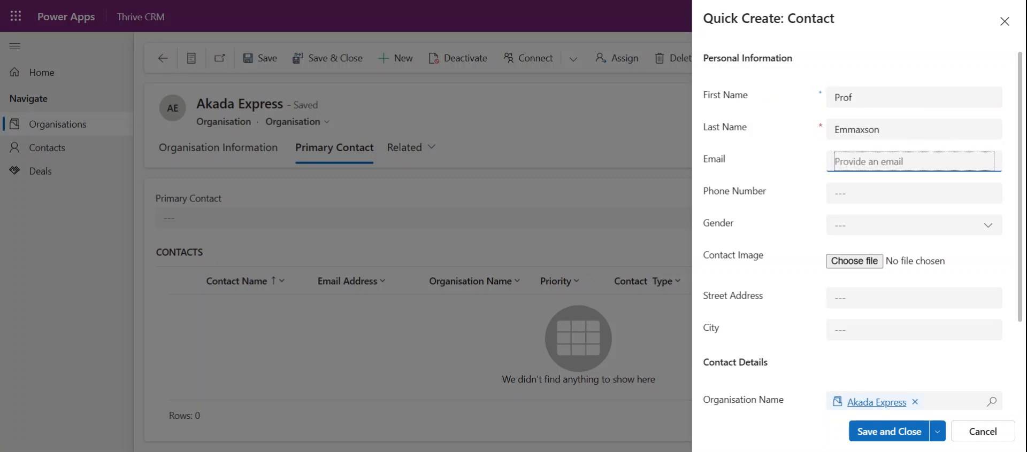
scroll(802, 239, down, 3)
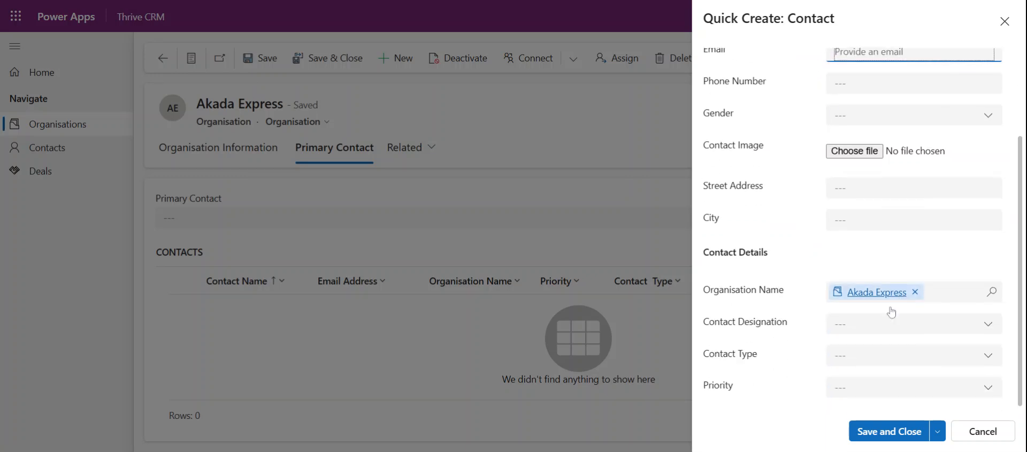
click(841, 328)
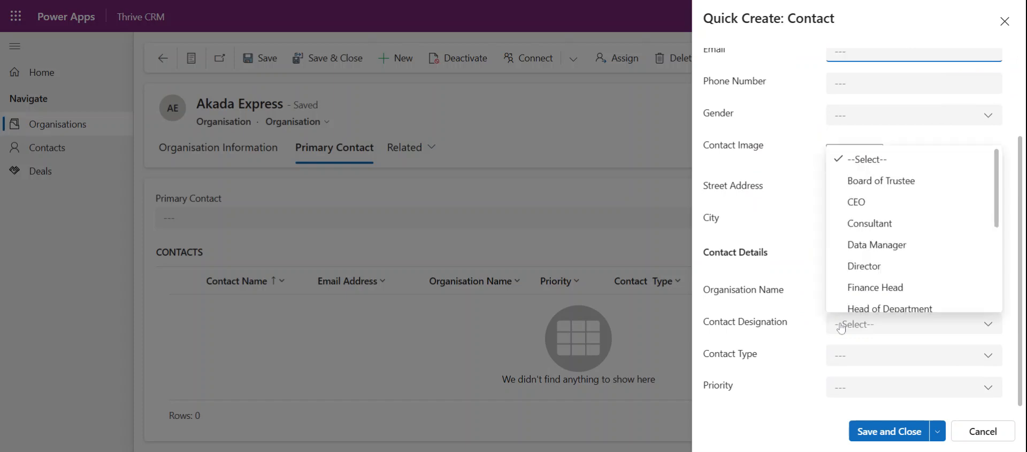
click(855, 202)
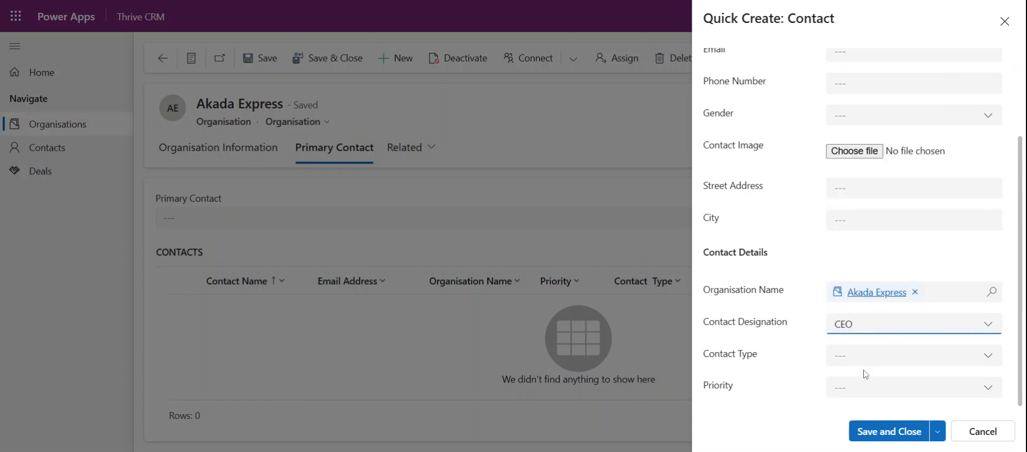
scroll(871, 355, up, 5)
scroll(871, 374, down, 5)
scroll(816, 255, up, 3)
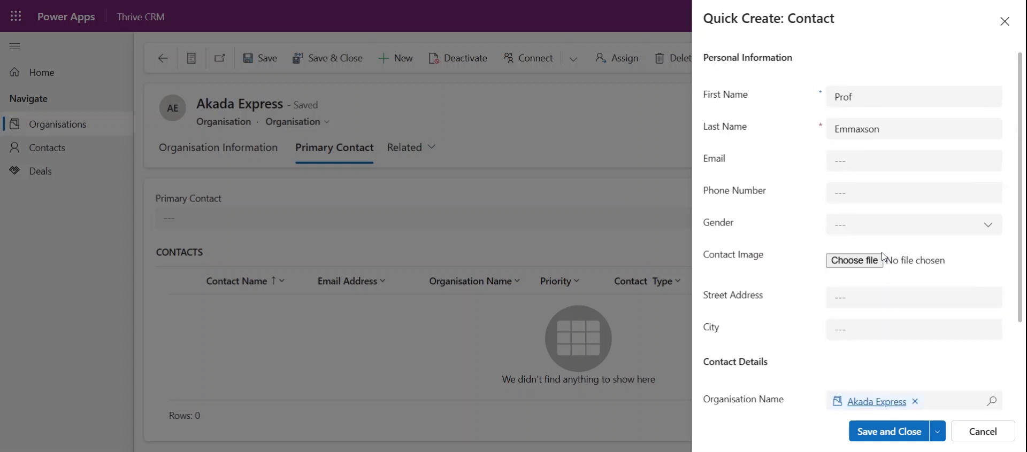
click(909, 437)
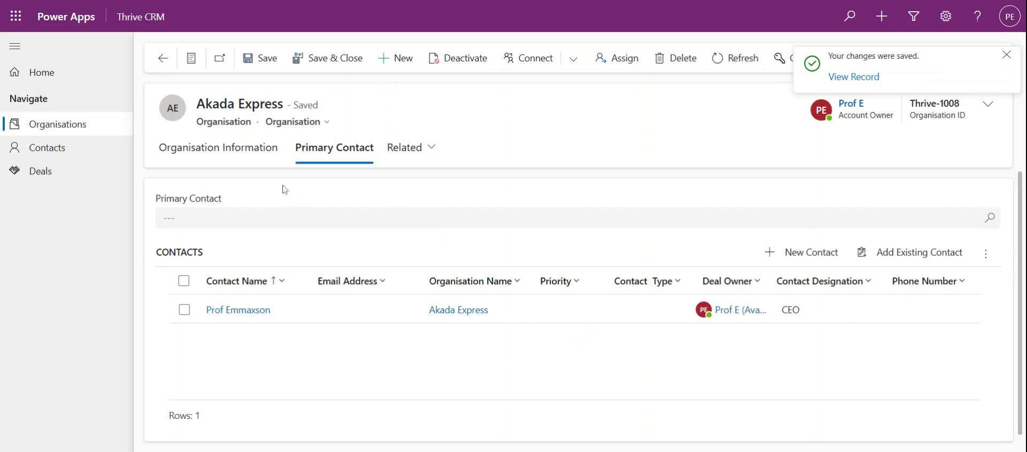
Step: Open the new CEO contact's record (CON-1008) and review its empty timeline
click(242, 313)
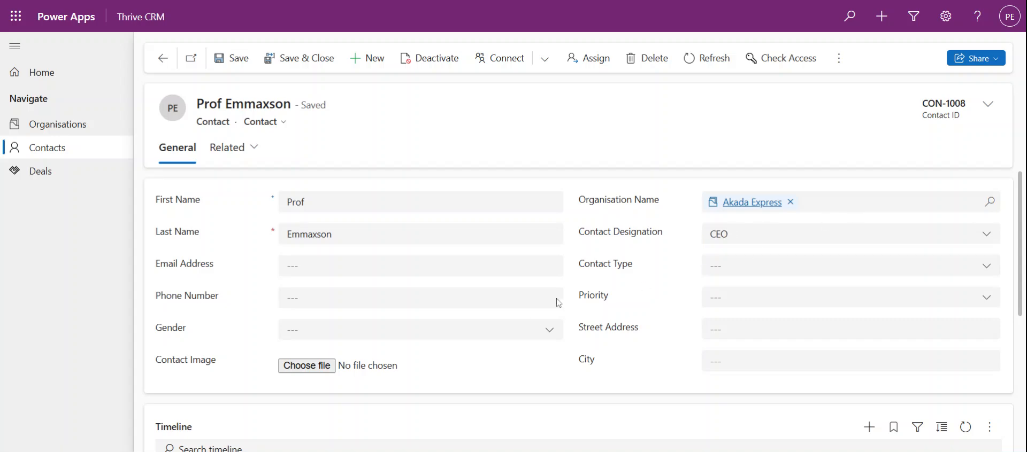
scroll(380, 347, down, 5)
scroll(317, 258, up, 2)
scroll(374, 305, down, 4)
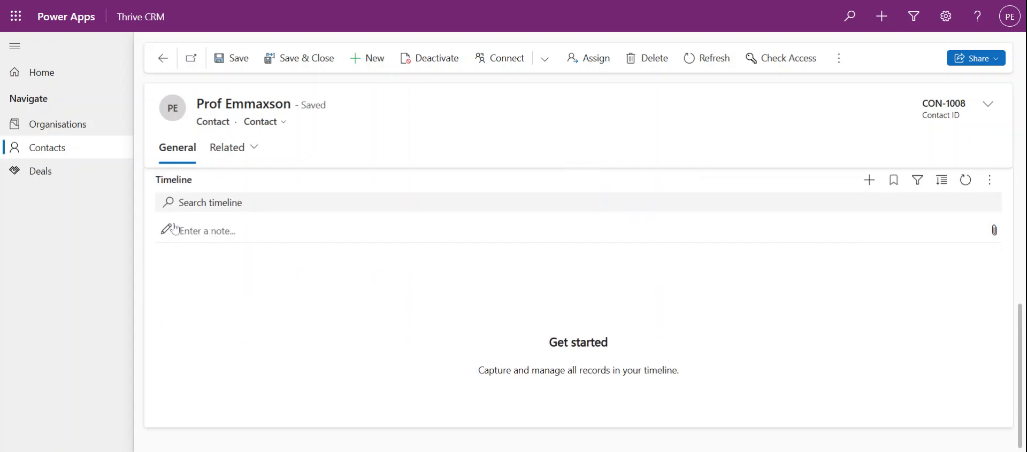
scroll(262, 249, up, 2)
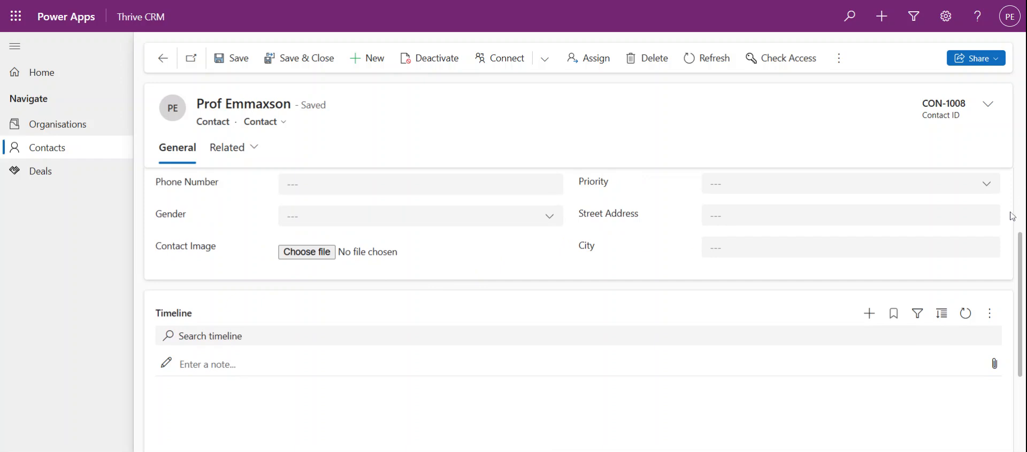
Step: Add a Whatsapp activity with subject 'Weekly Check-in' to the contact and save it
click(869, 315)
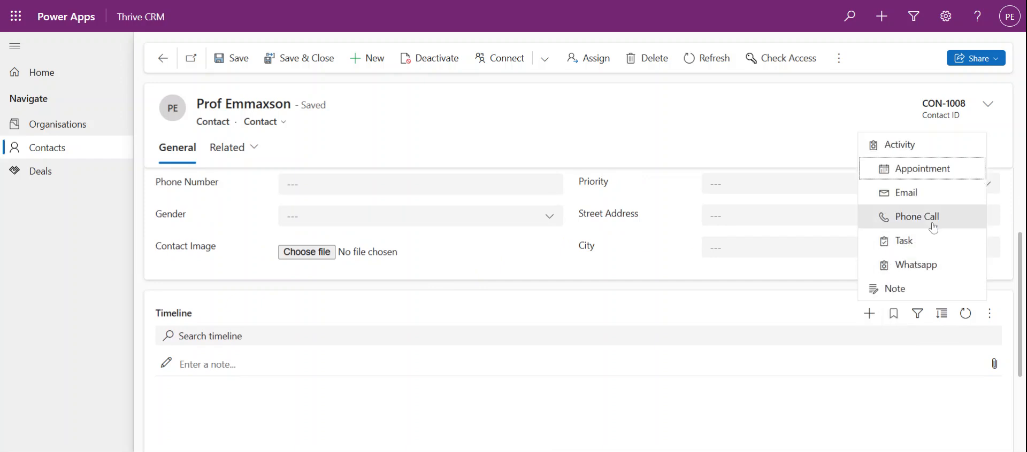
click(932, 269)
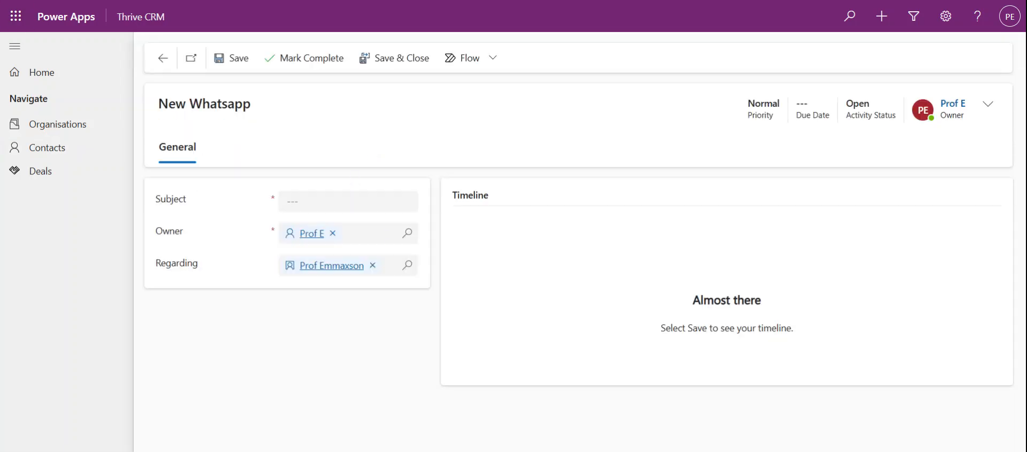
text(Ch)
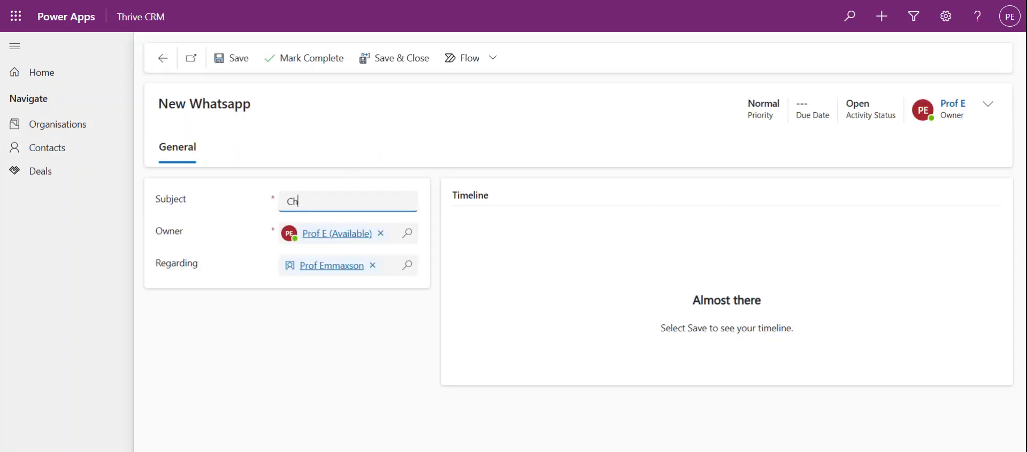
text(Weekly Check-in)
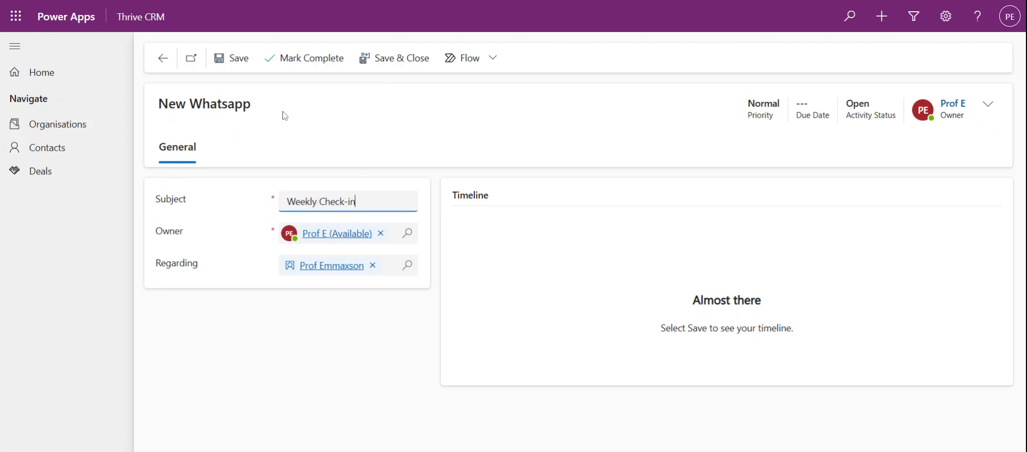
click(299, 60)
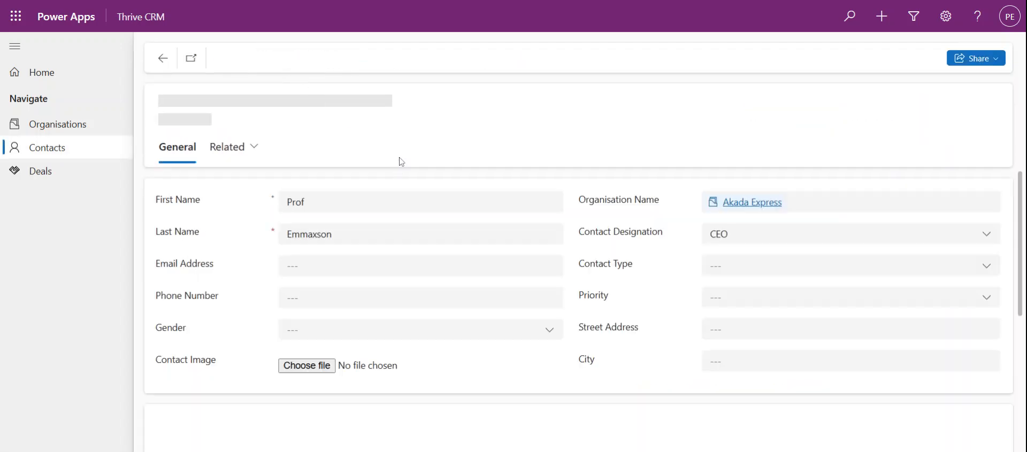
scroll(614, 243, down, 3)
scroll(617, 242, up, 3)
scroll(605, 236, down, 3)
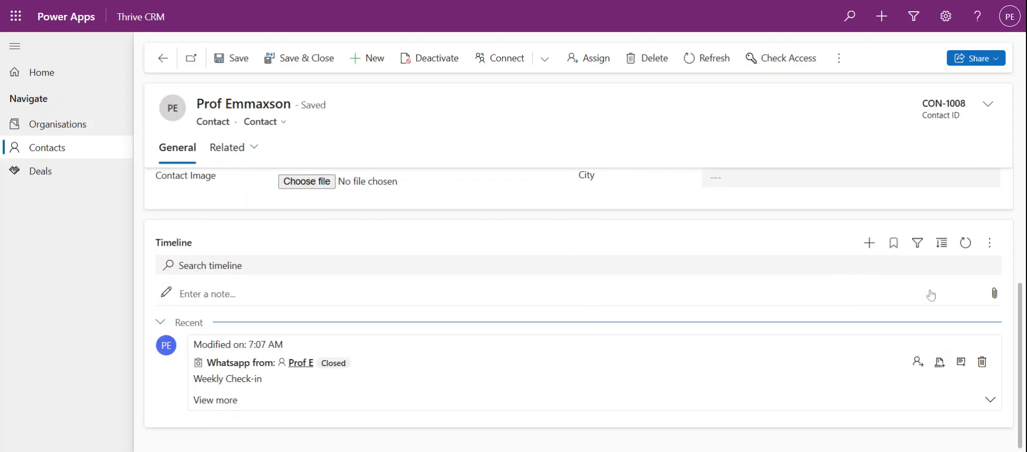
Step: Add a Whatsapp activity 'Follow up', leave its Regarding lookup unchanged, and save it
click(869, 243)
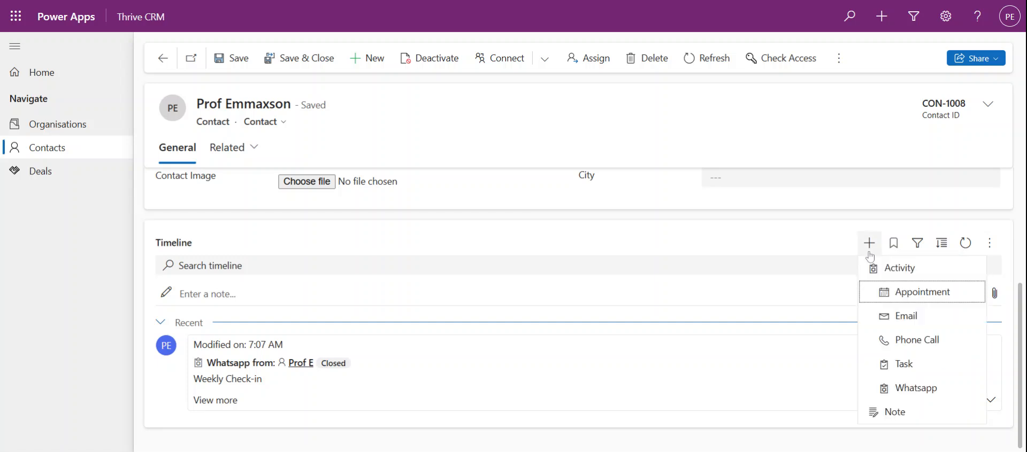
click(905, 389)
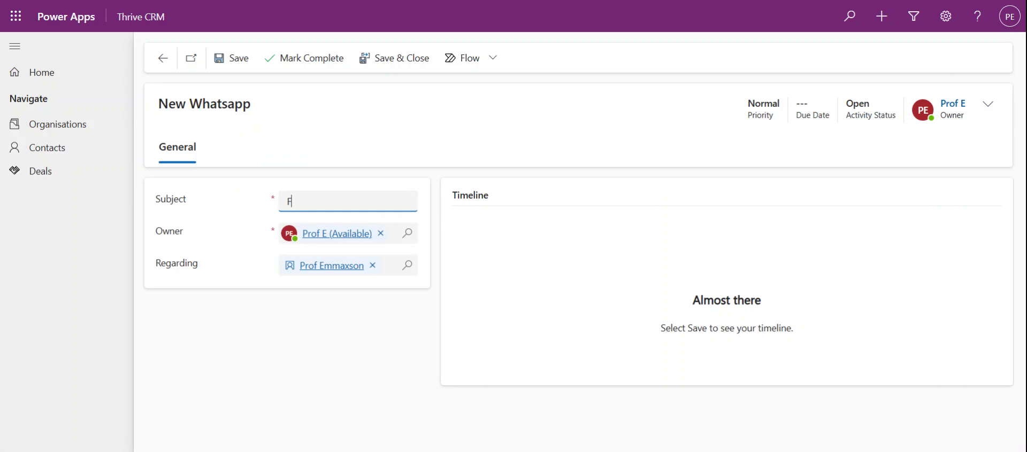
text(Follow up)
click(393, 266)
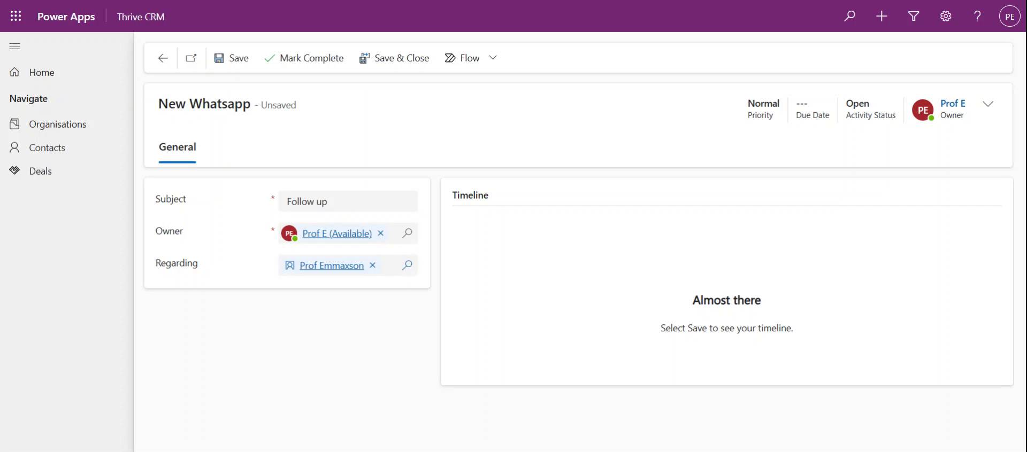
click(406, 265)
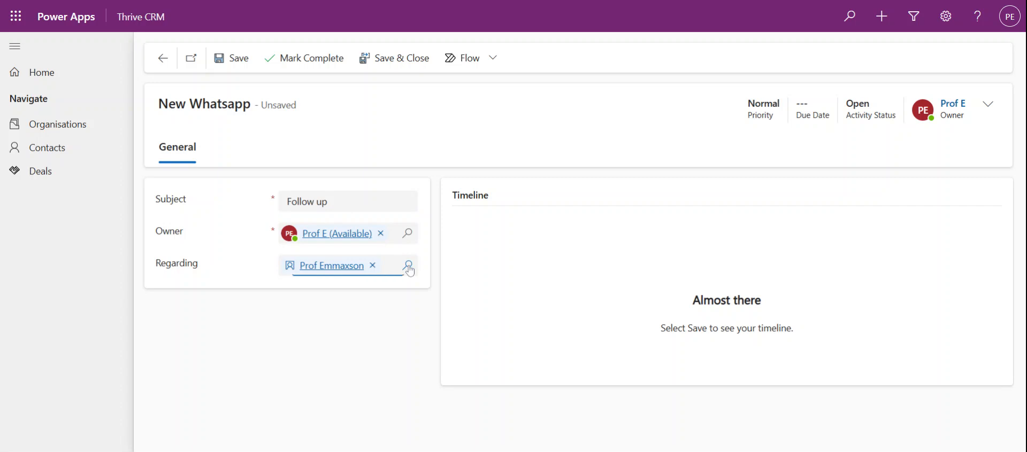
click(377, 292)
click(376, 63)
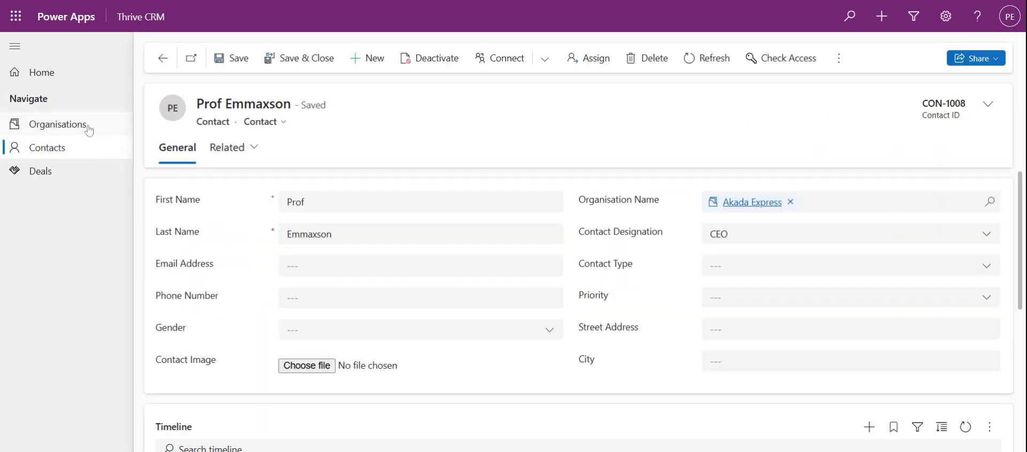
Step: Go to Organisations and reopen the Akada Express record (Thrive-1008)
scroll(516, 222, down, 5)
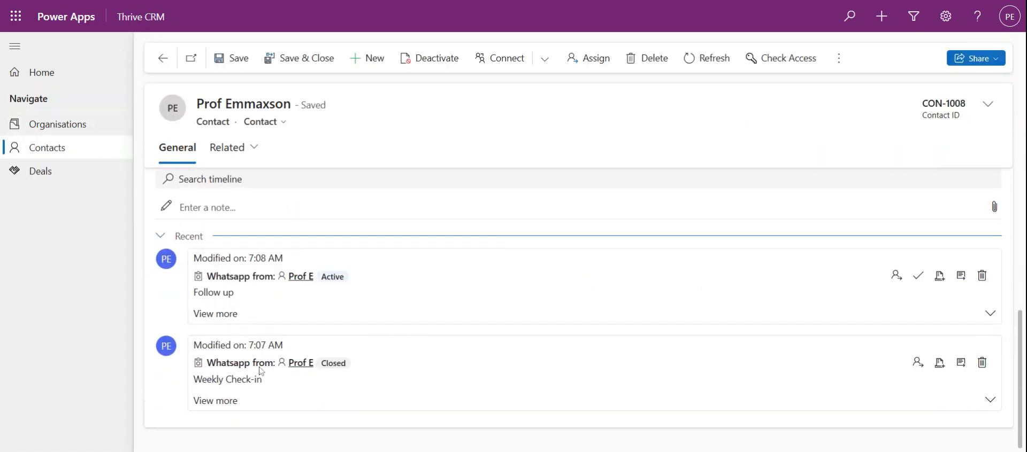
scroll(293, 310, up, 4)
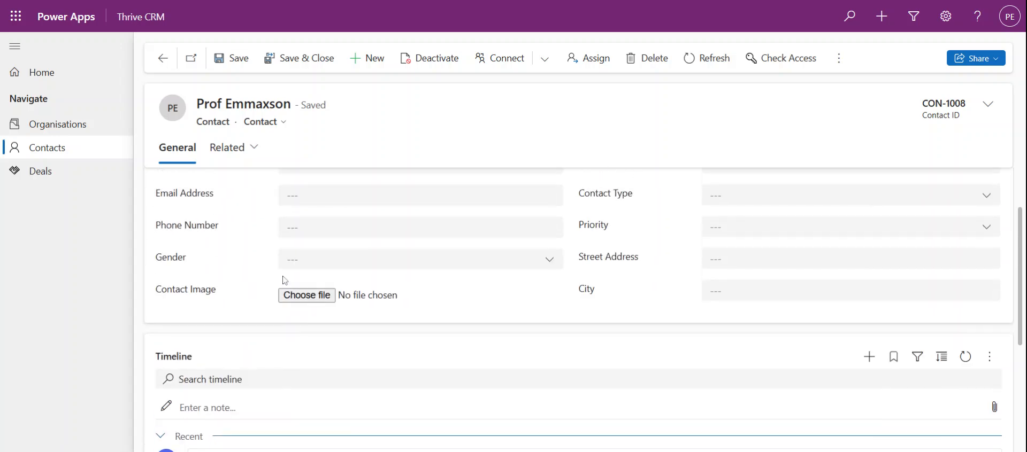
click(64, 134)
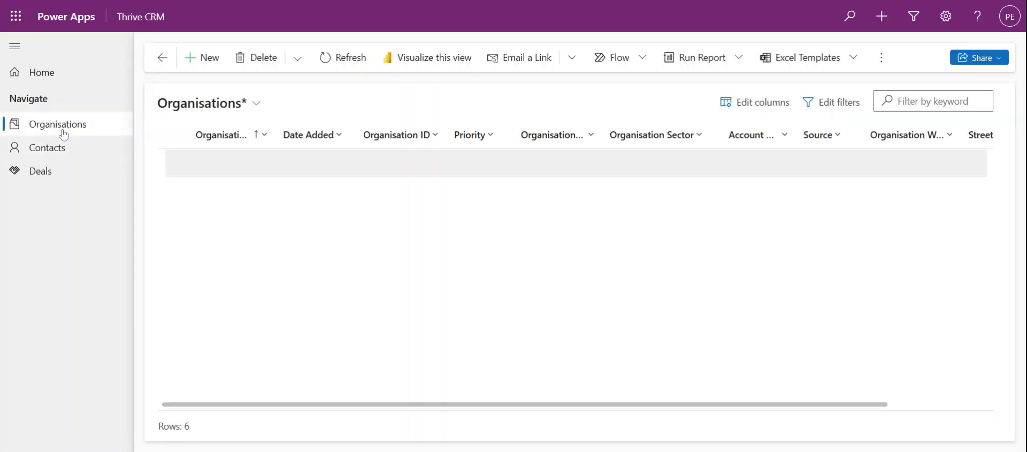
click(245, 169)
scroll(522, 195, down, 4)
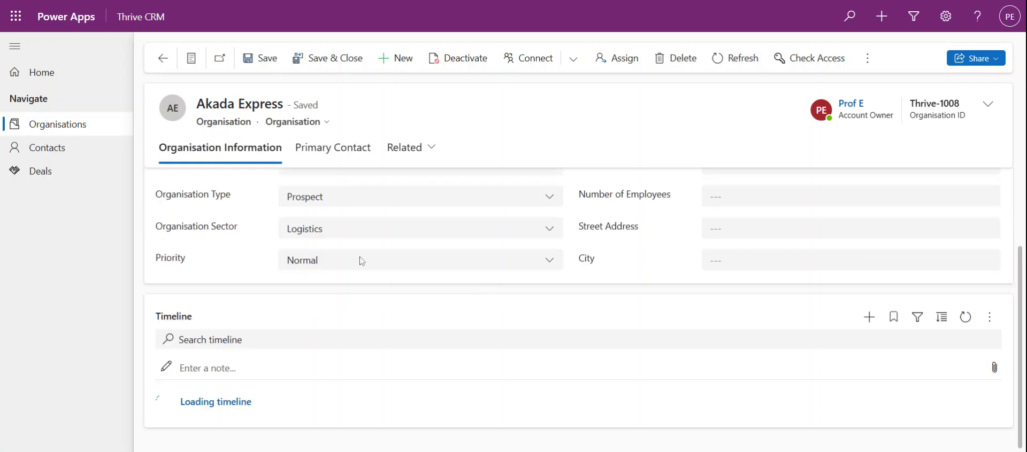
Step: Start a phone call from Akada Express's timeline, adding its CEO contact to Call To
click(867, 317)
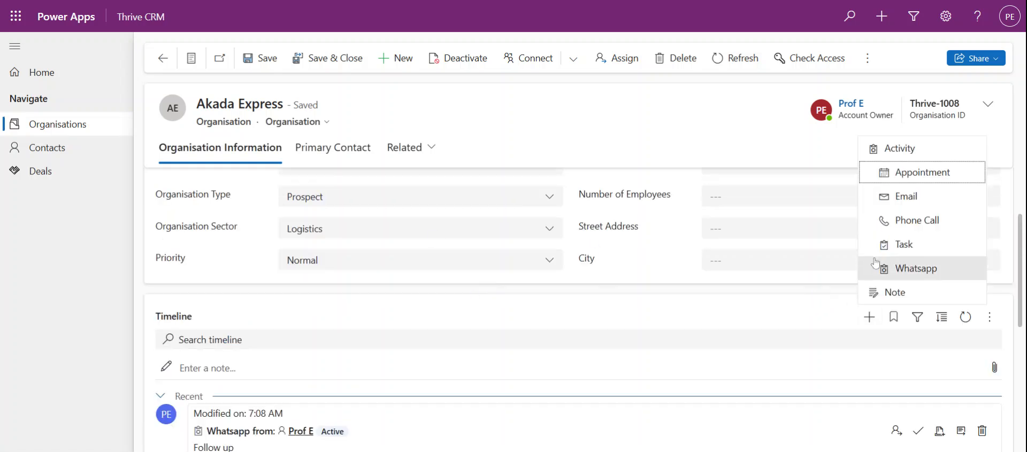
click(923, 231)
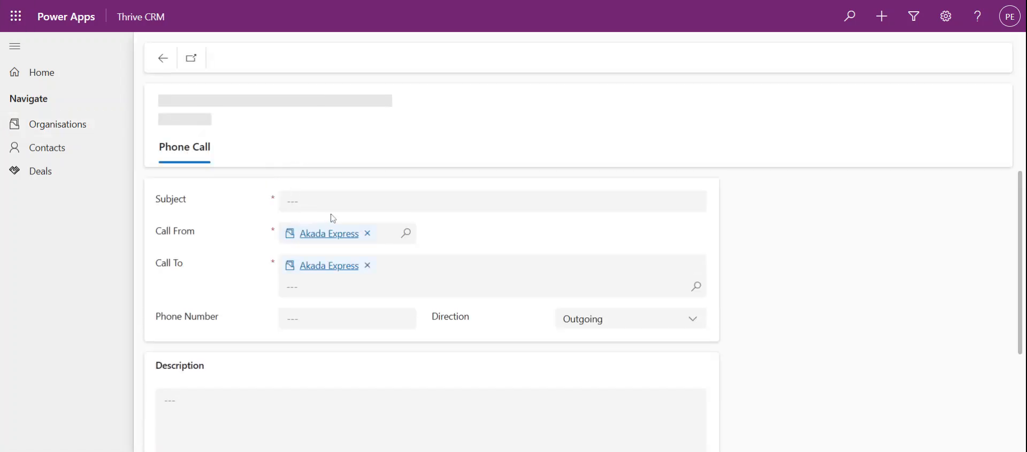
scroll(385, 241, down, 1)
scroll(353, 186, up, 1)
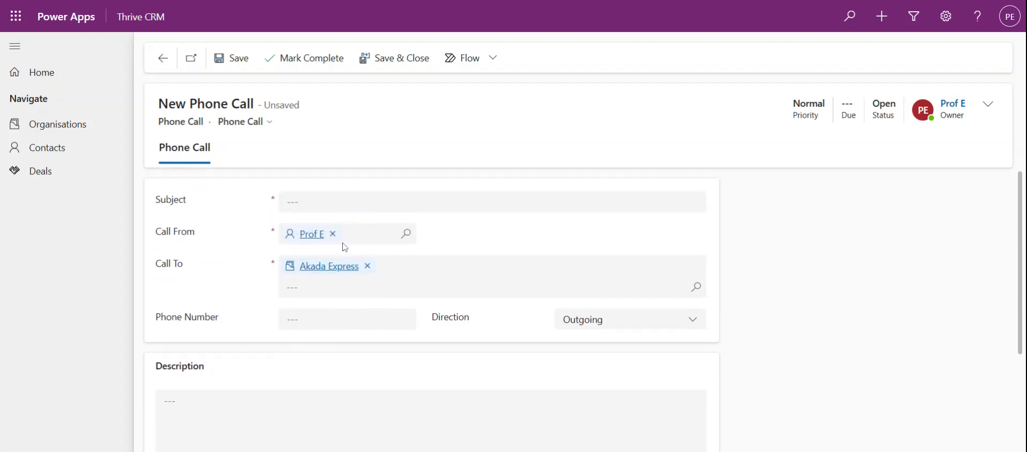
click(405, 277)
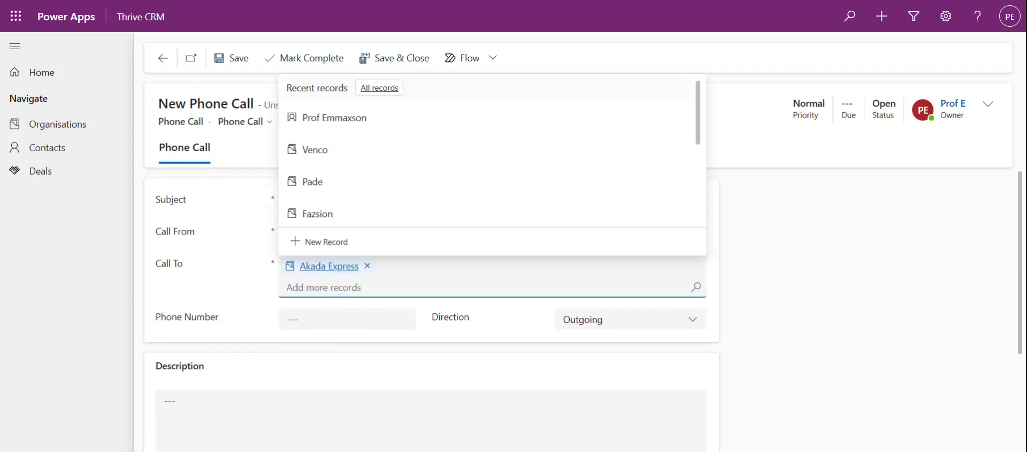
click(349, 119)
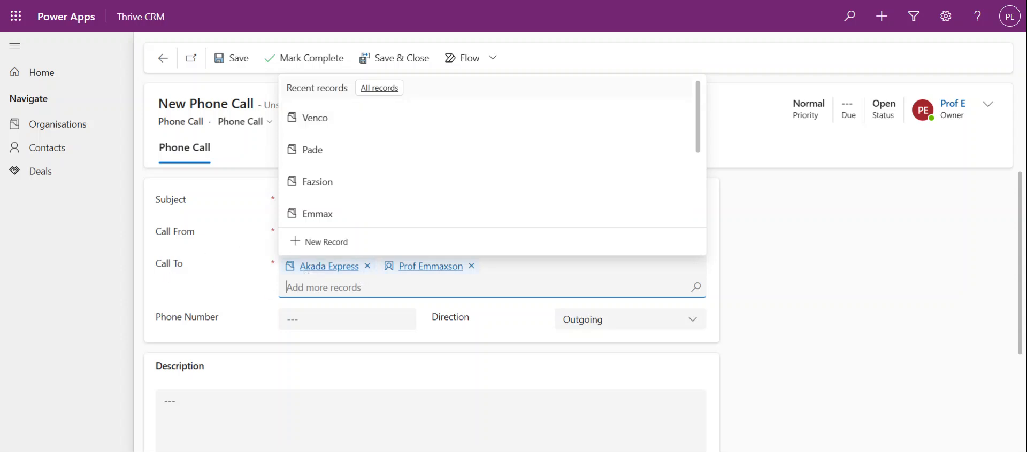
click(802, 341)
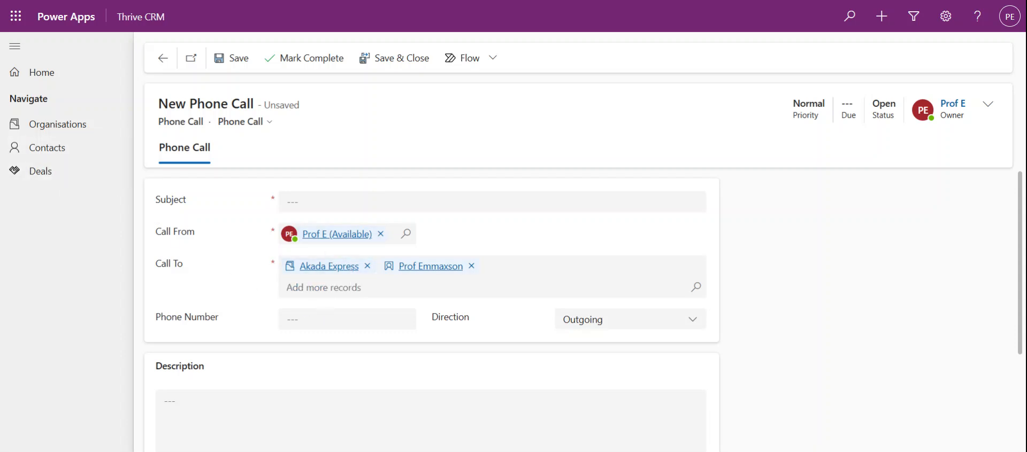
Step: Enter the subject 'Discussion around a possible deal' and mark the call complete
click(321, 203)
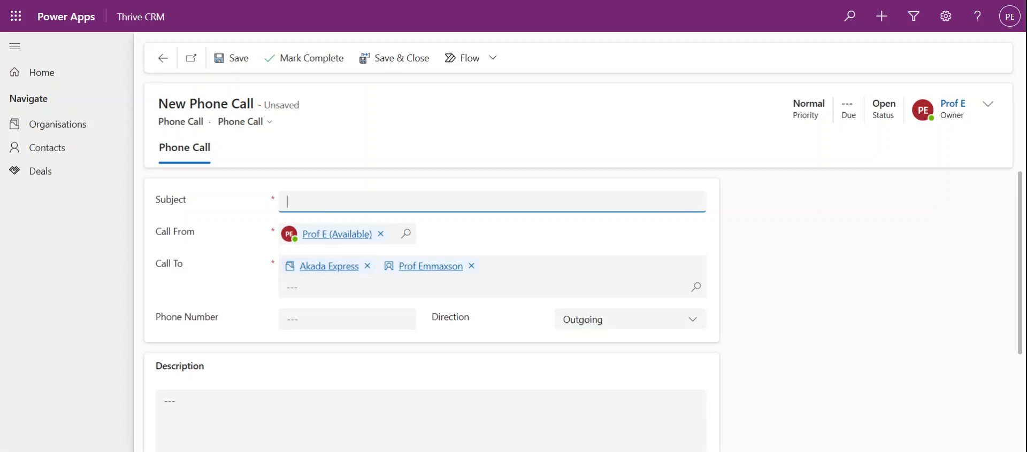
text(Discussion around a possible deal)
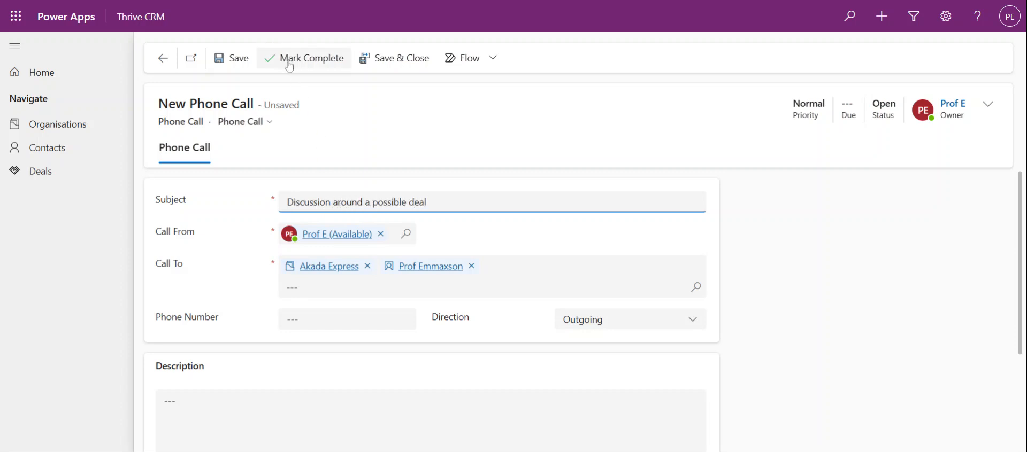
click(289, 66)
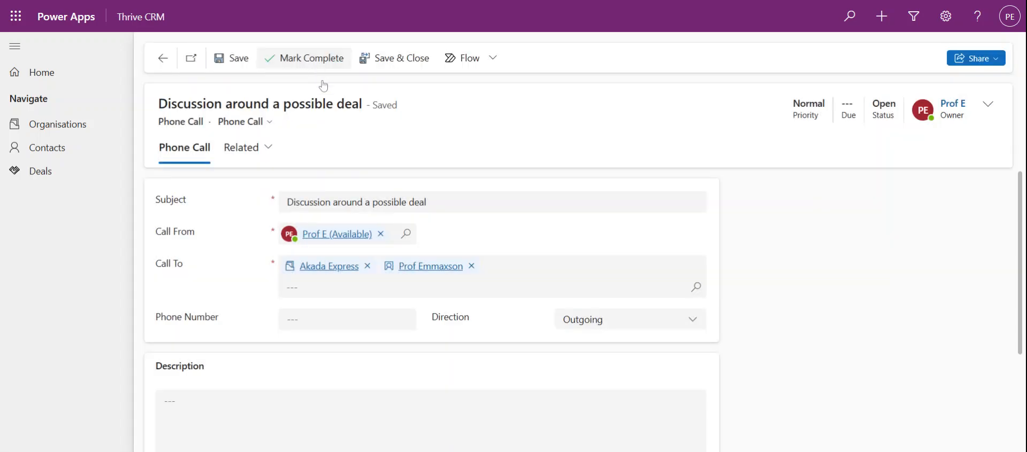
click(329, 266)
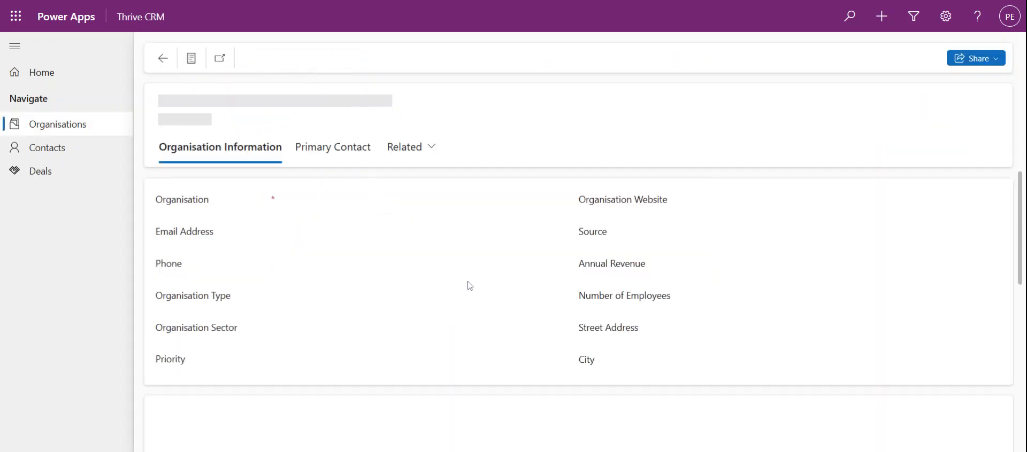
scroll(487, 282, down, 7)
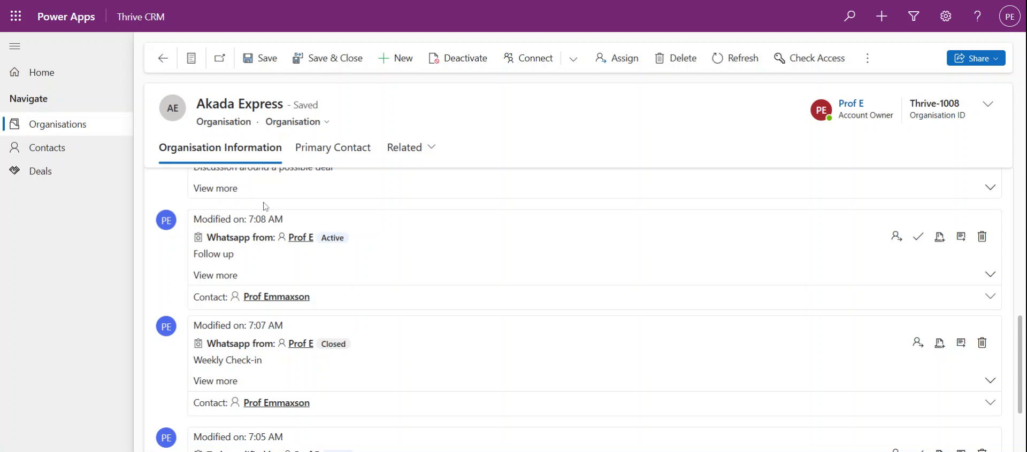
scroll(247, 258, up, 3)
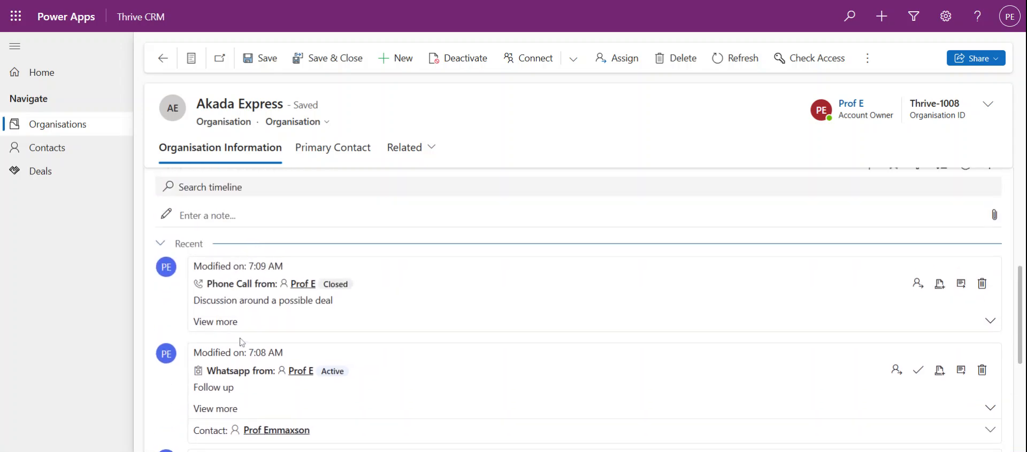
scroll(244, 321, down, 1)
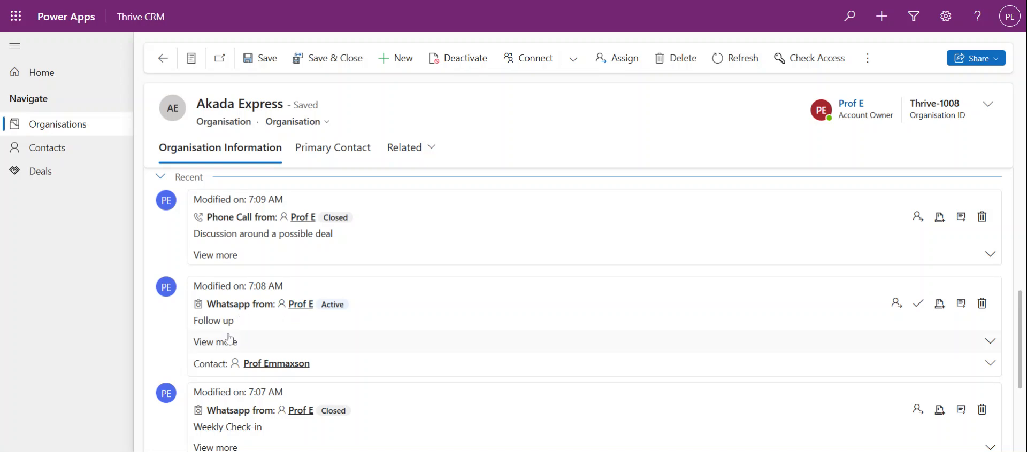
scroll(229, 339, down, 2)
scroll(233, 349, up, 4)
scroll(232, 349, down, 3)
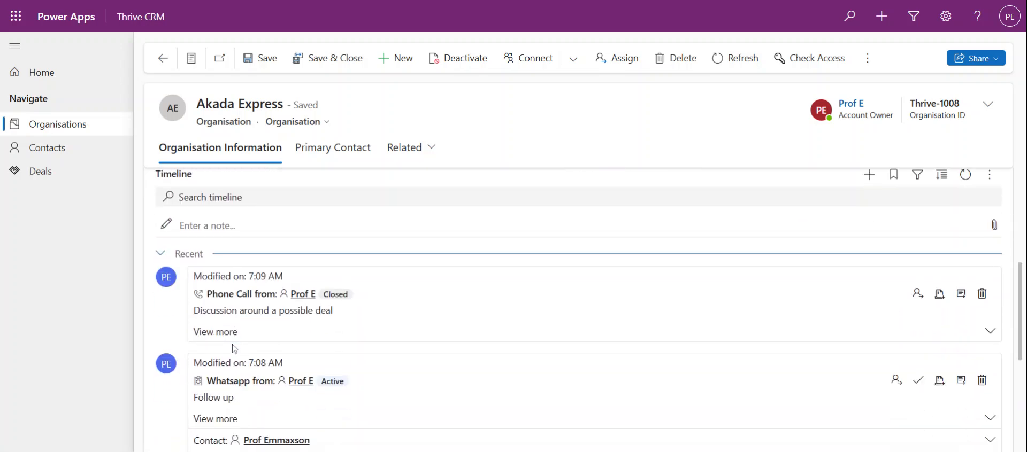
scroll(233, 349, down, 2)
scroll(235, 352, up, 4)
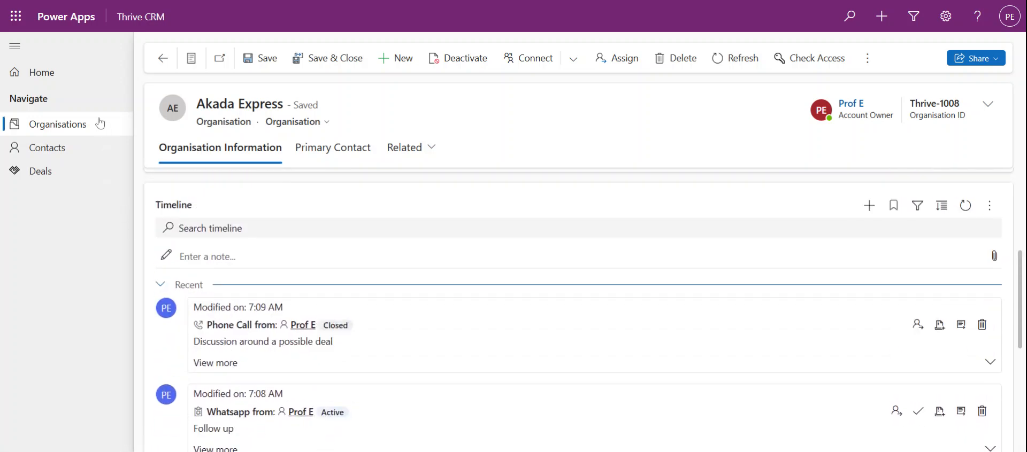
scroll(321, 356, down, 1)
scroll(289, 355, down, 2)
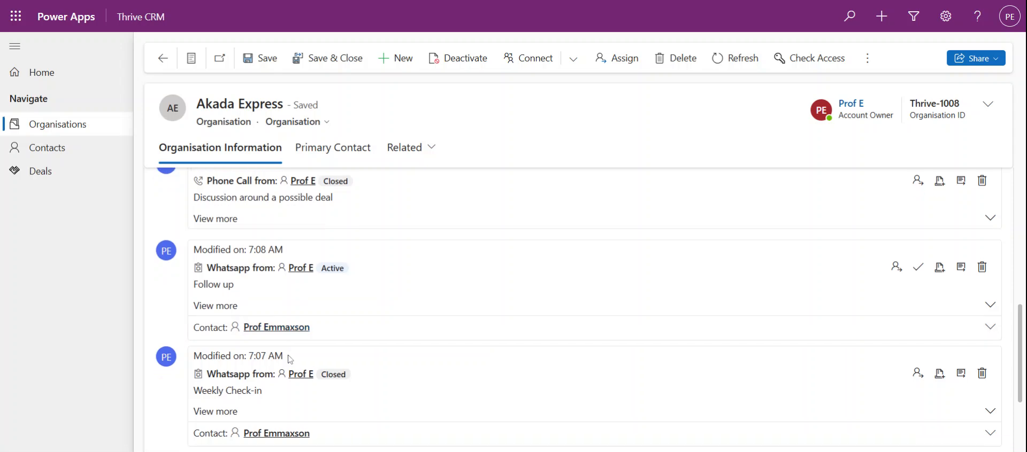
scroll(280, 366, down, 1)
scroll(320, 353, up, 5)
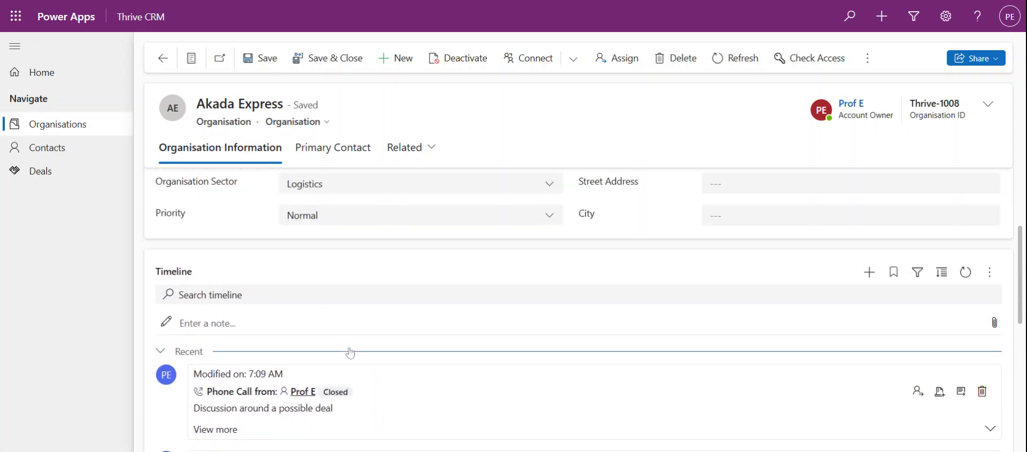
scroll(242, 268, up, 2)
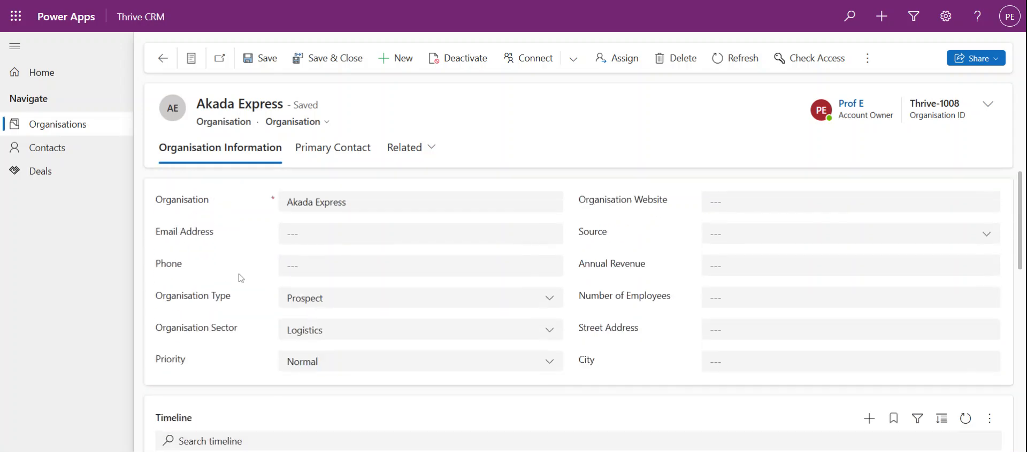
Step: Open the Deals list to see the three existing deals
click(43, 172)
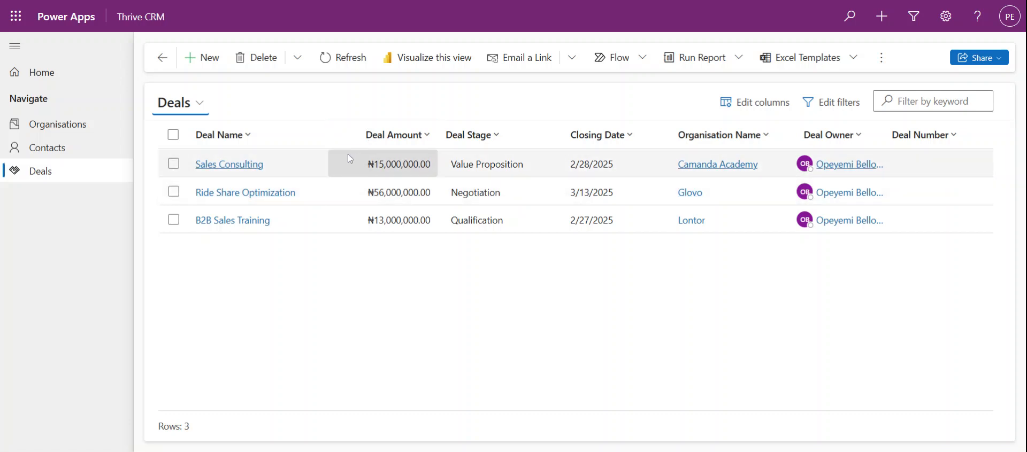
Step: Start a new deal named 'Training for Staff Members on Sales' for organisation Akada Express
click(217, 70)
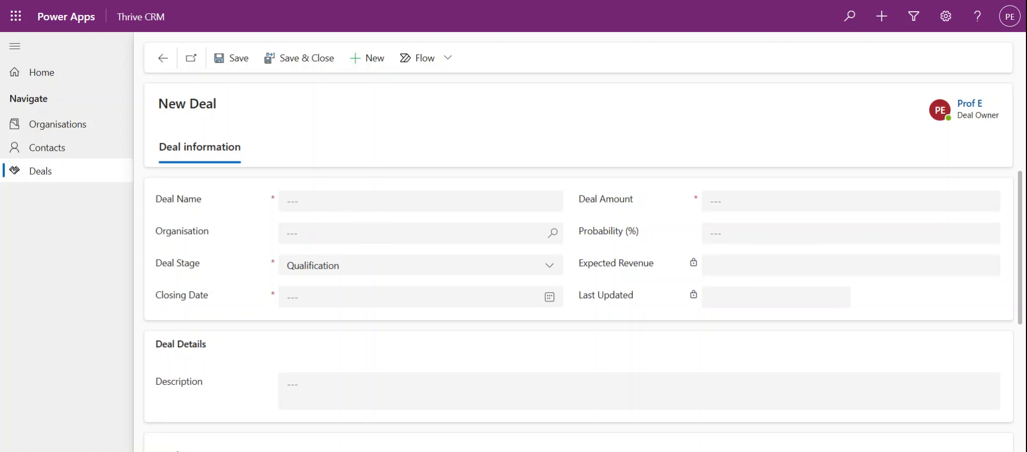
click(320, 202)
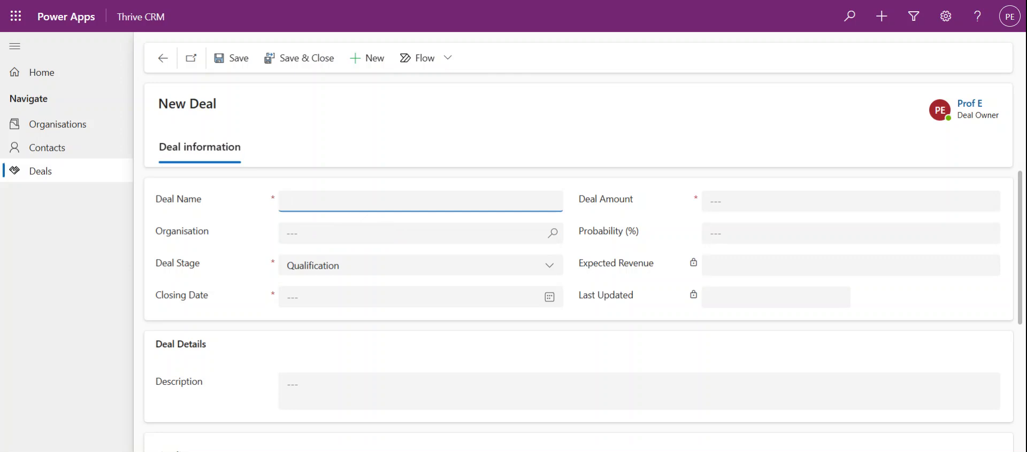
text(Training for Staff Members)
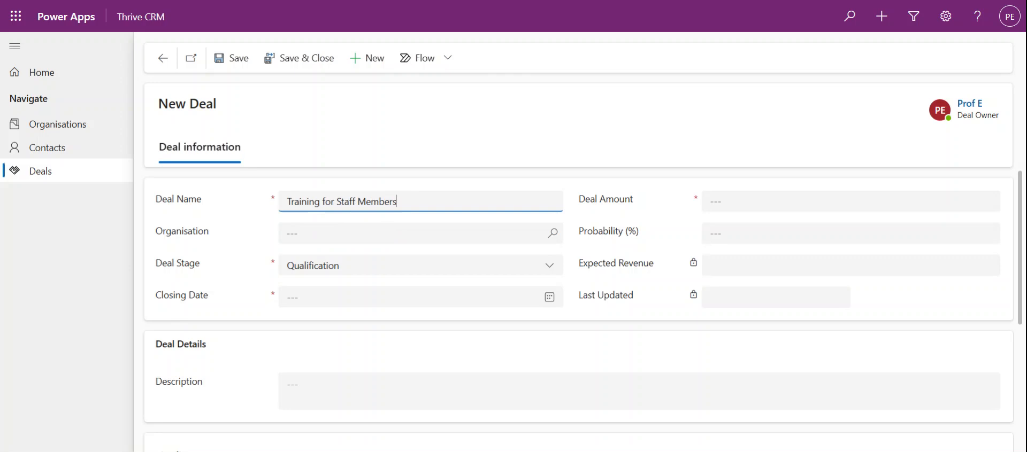
text( on Sales)
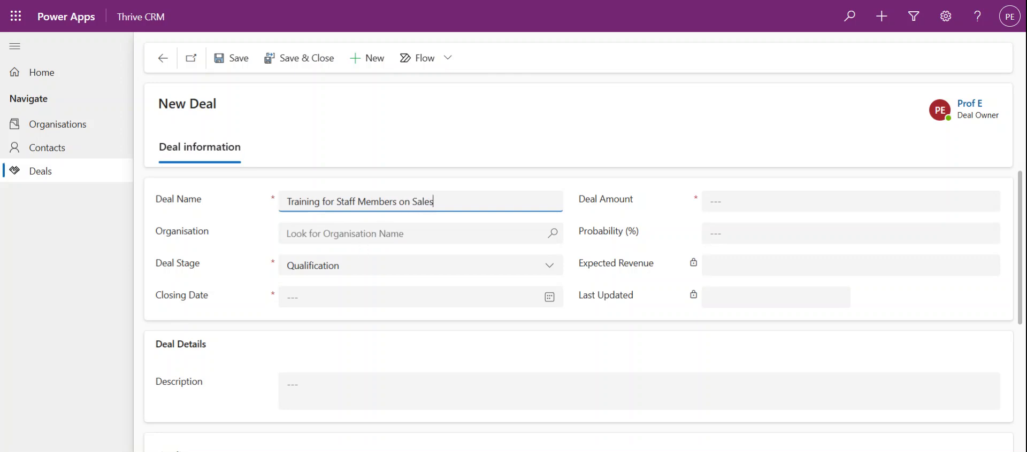
click(362, 234)
click(361, 284)
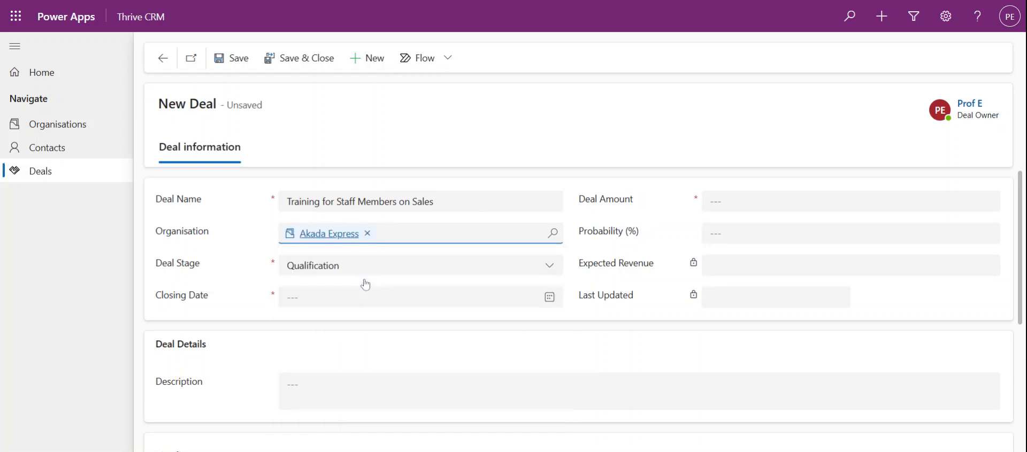
Step: Set deal stage Proposal/Price Quote, closing date 3/14/2025 and deal amount 5,000,000
click(450, 272)
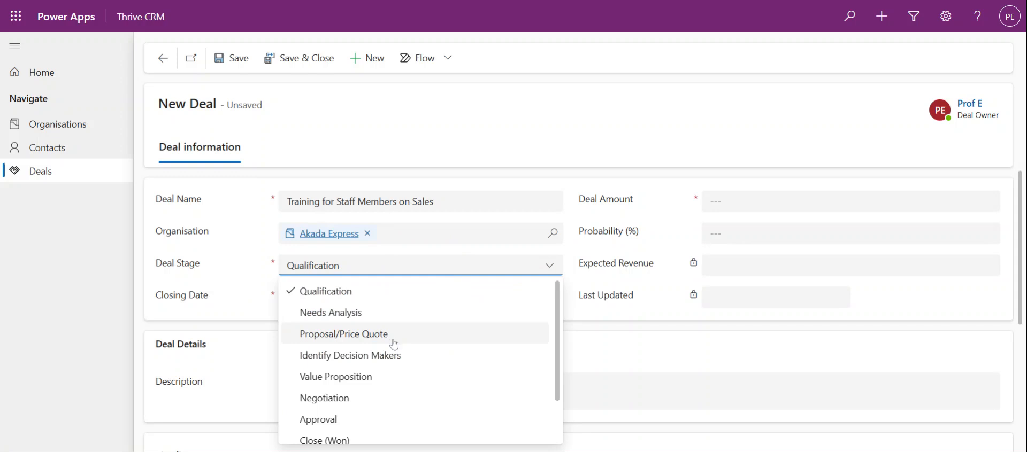
click(394, 342)
click(381, 305)
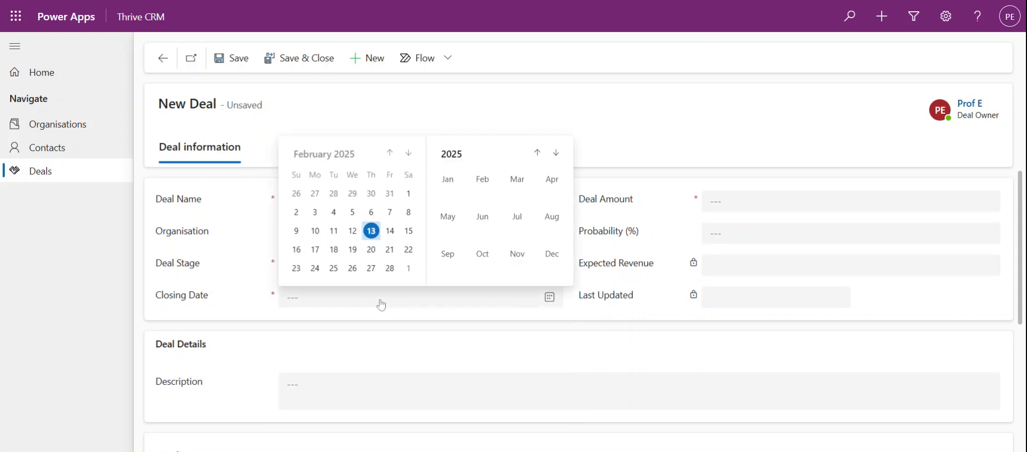
click(408, 154)
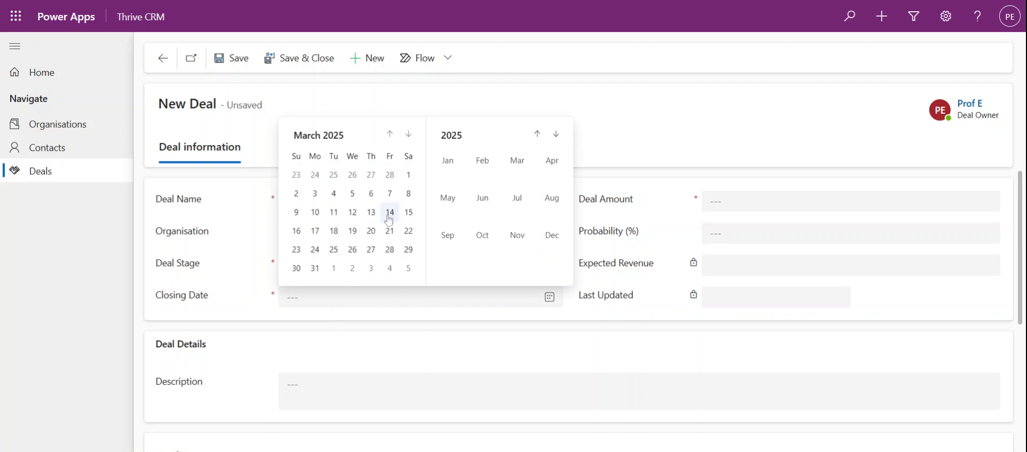
click(390, 213)
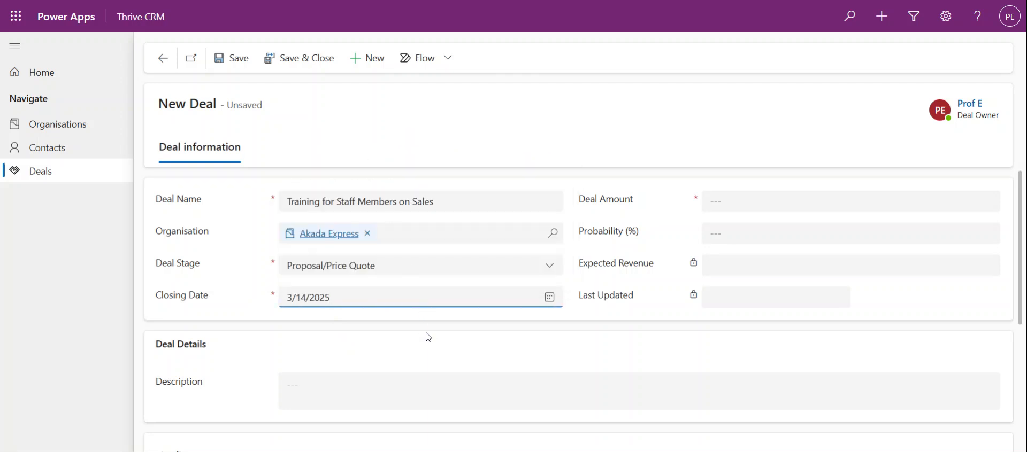
click(810, 206)
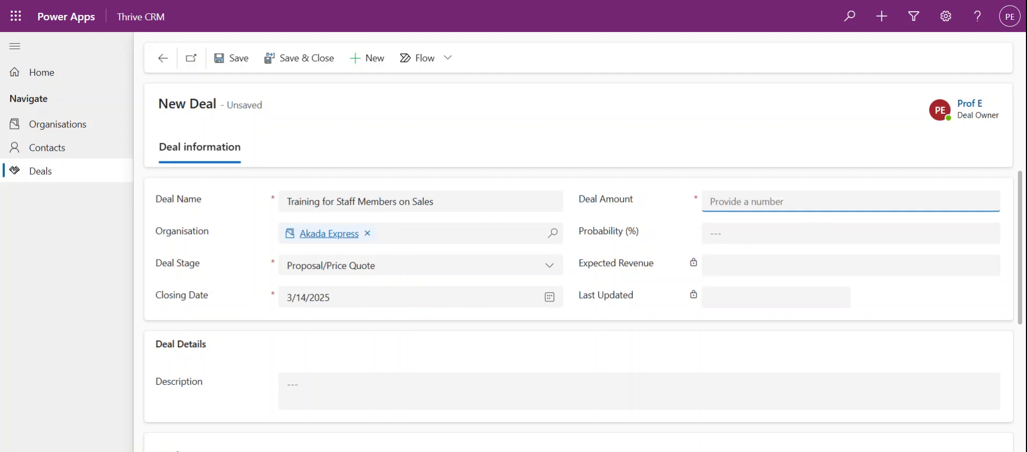
text(5,000,)
text(0000)
key(Tab)
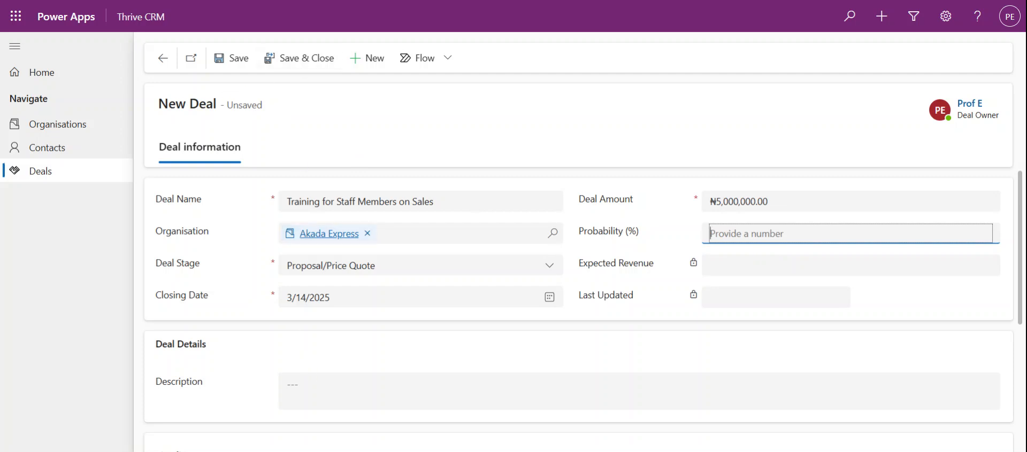
Step: Save the deal as DN-1000 and scroll down to its empty Timeline
click(236, 59)
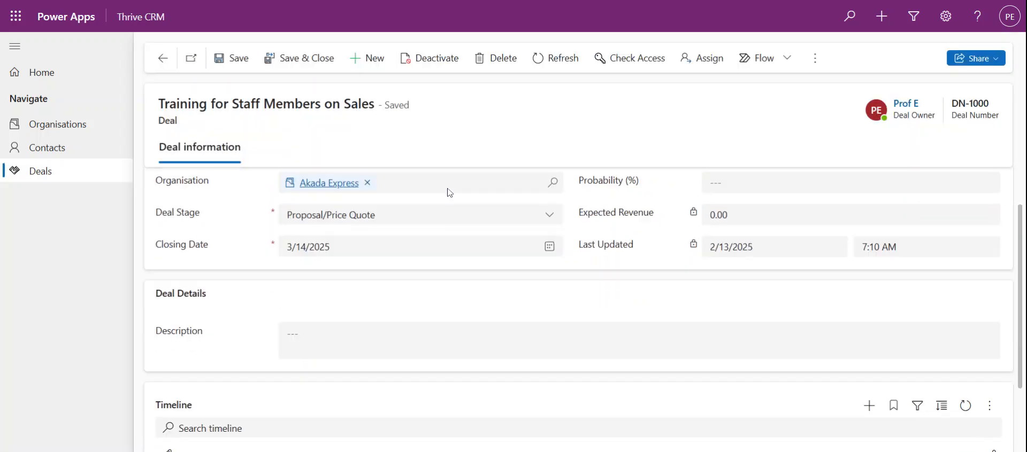
scroll(355, 367, down, 4)
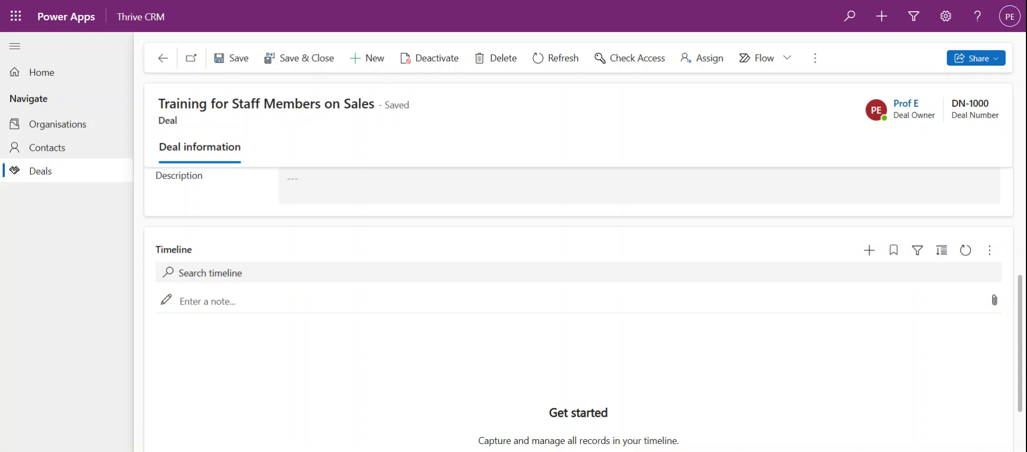
Step: Start a phone call from the deal's Timeline with the contact as the Call To recipient
click(869, 251)
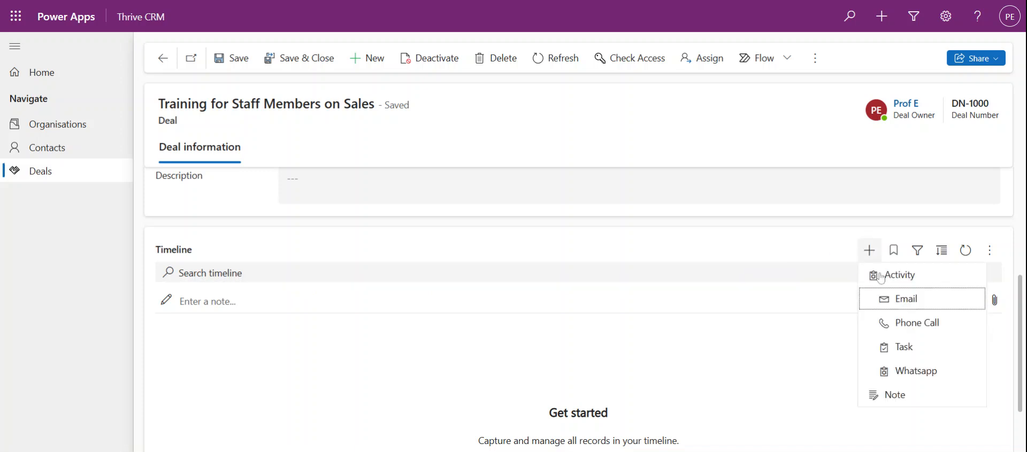
click(896, 323)
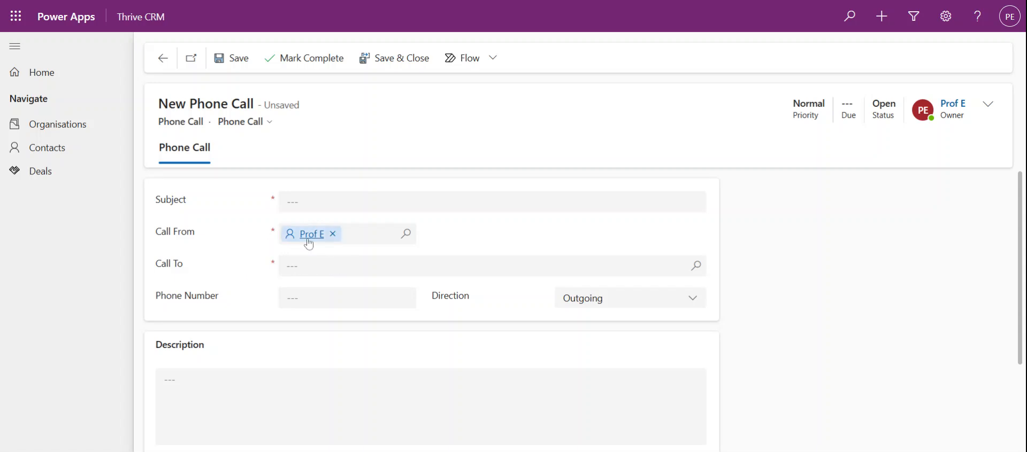
click(331, 266)
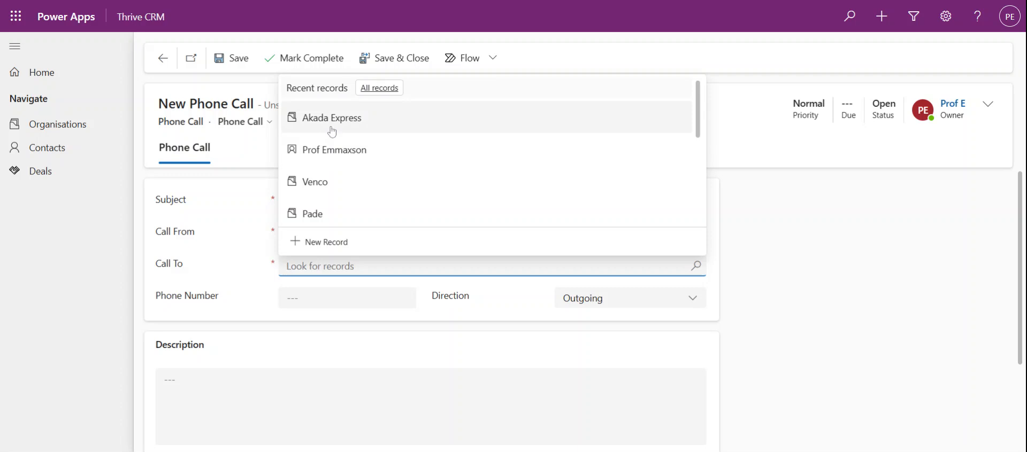
click(344, 159)
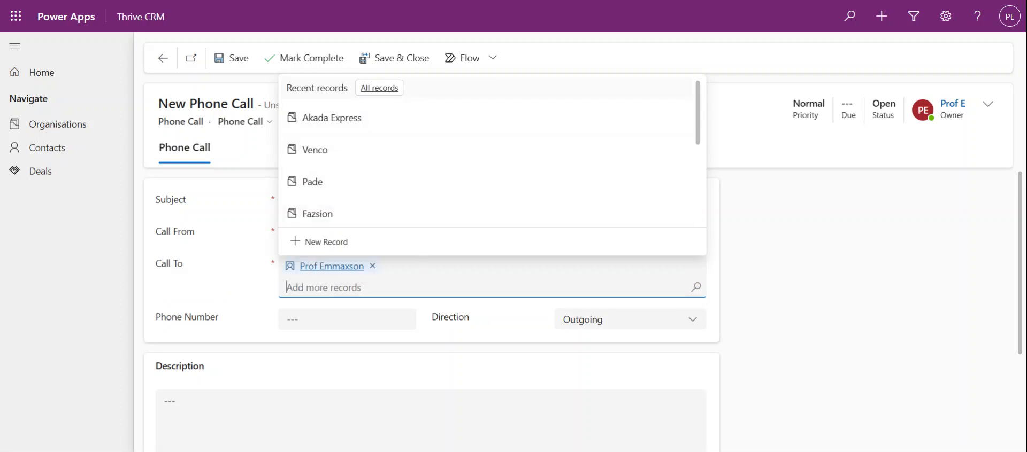
click(222, 332)
scroll(222, 332, down, 3)
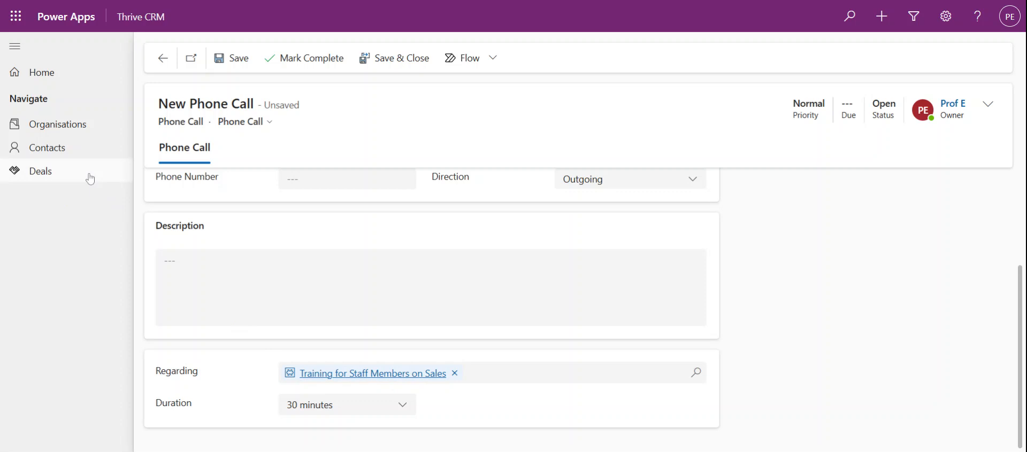
Step: Describe the call as checking staff numbers to be trained, 15 minutes, subject 'Deal evaluation'
click(210, 226)
text(check in on the size of th)
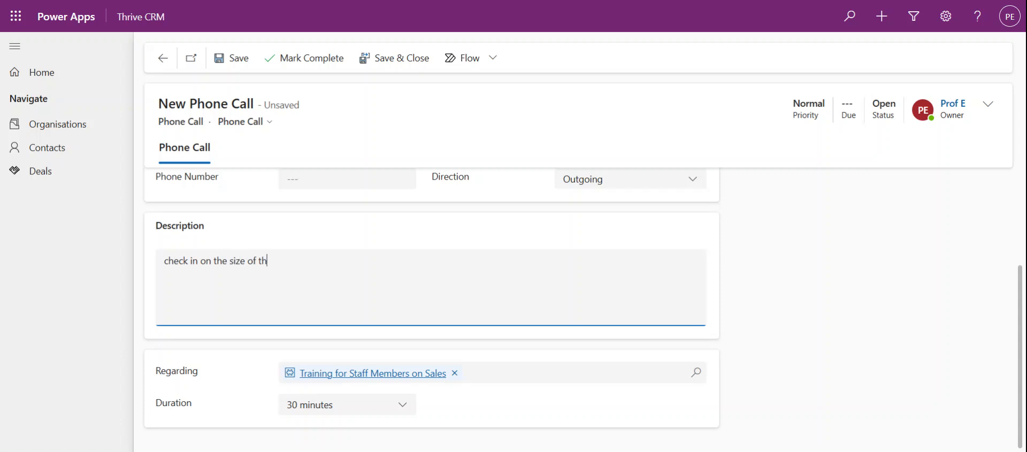
key(ctrl+shift+Left)
key(ctrl+shift+Left)
key(ctrl+shift+Left)
text(nu)
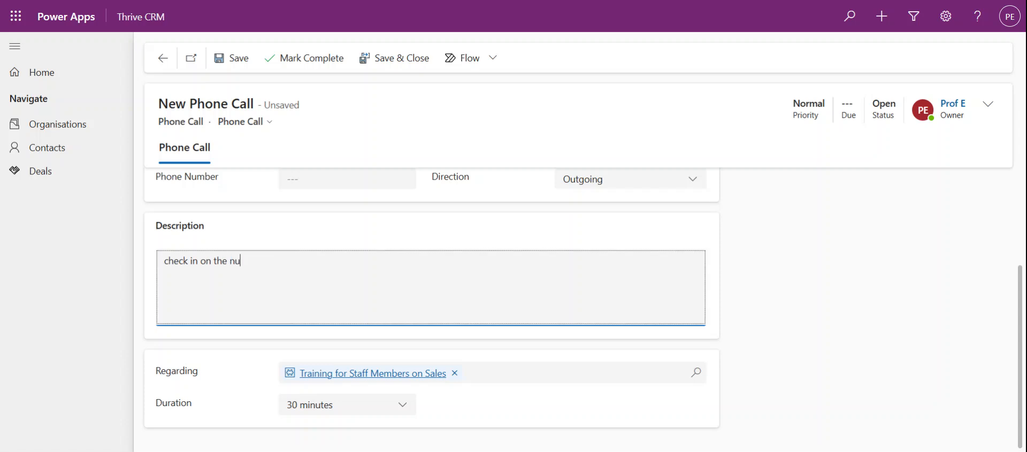
text(mber of staff to)
text( be trainine)
text(ed)
click(322, 404)
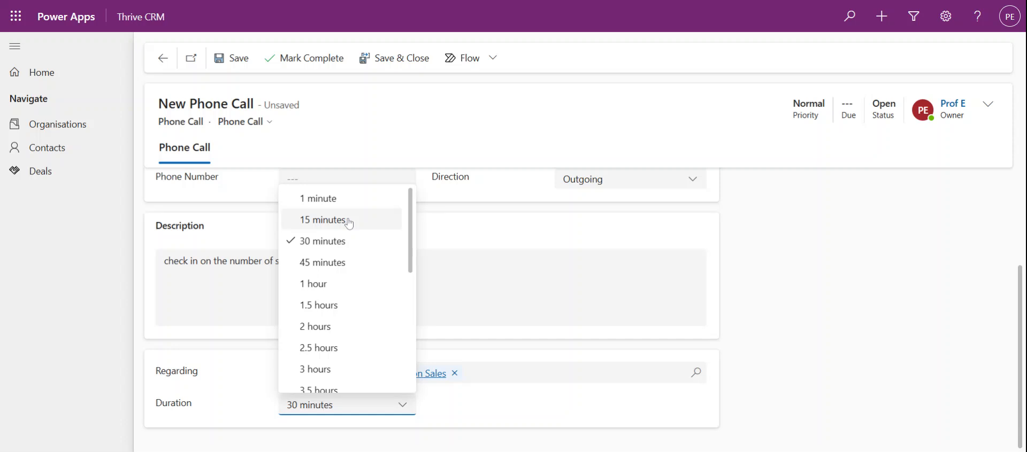
click(347, 221)
scroll(464, 263, up, 3)
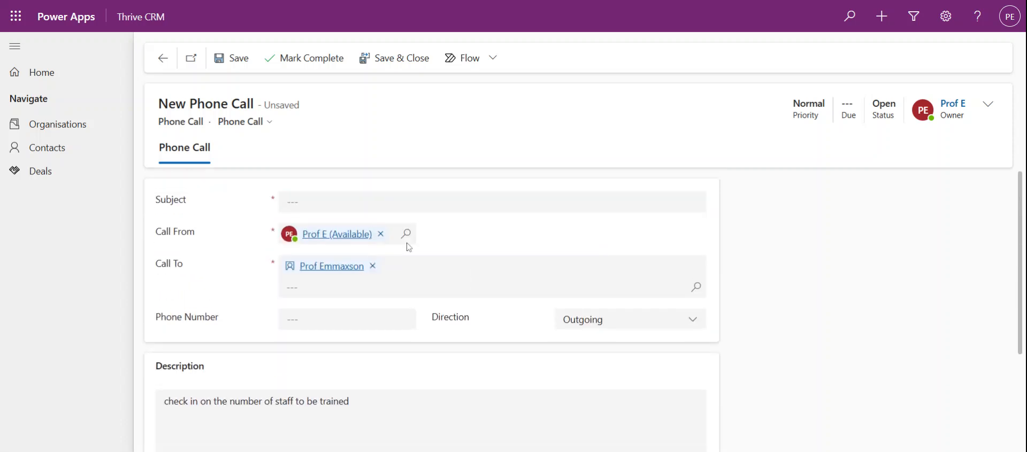
click(321, 203)
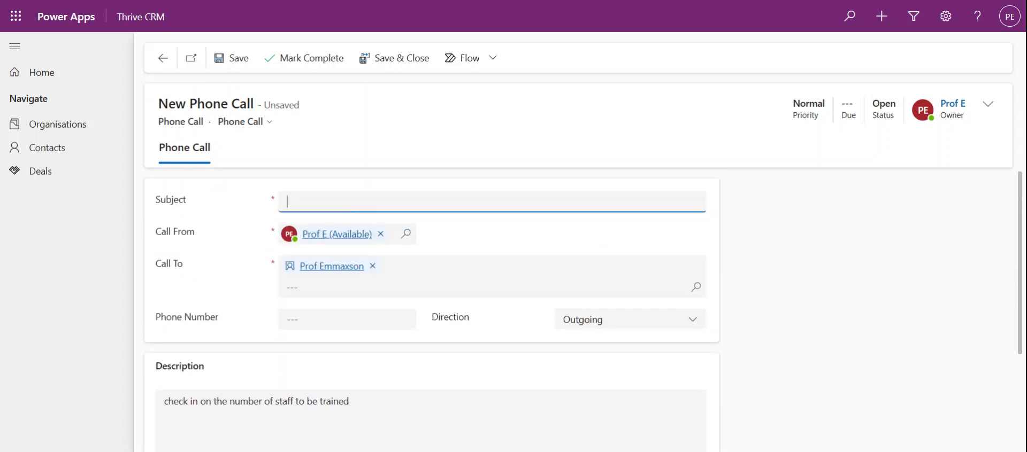
text(Deal evaluation)
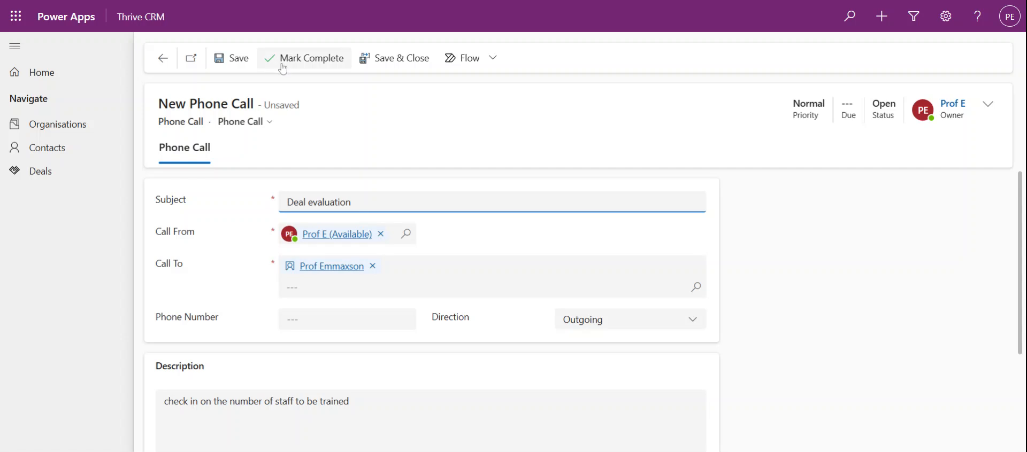
Step: Mark the 'Deal evaluation' call complete and confirm it shows closed on the DN-1000 timeline
click(332, 65)
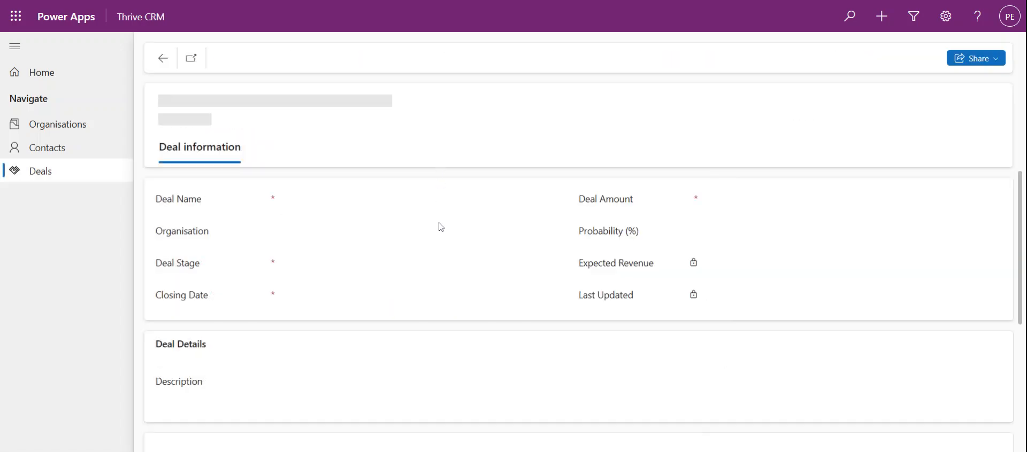
scroll(440, 238, down, 4)
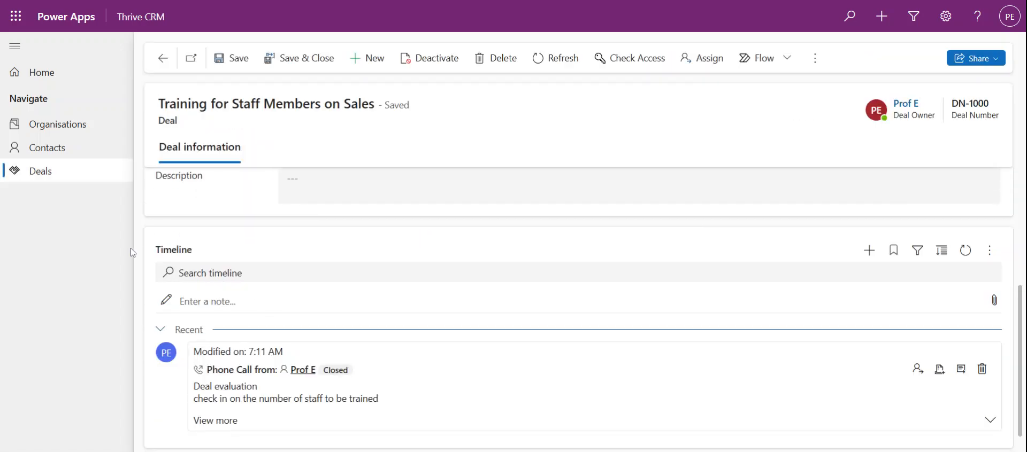
scroll(230, 337, down, 1)
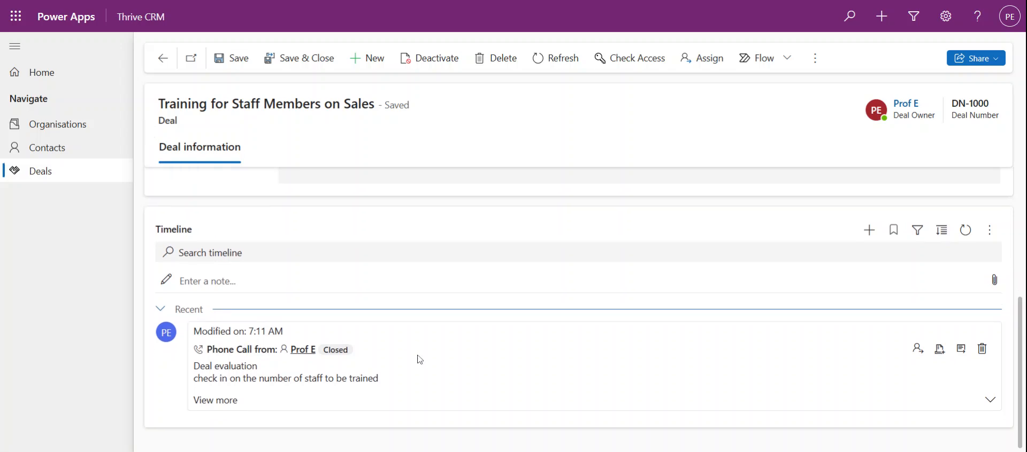
scroll(414, 365, up, 3)
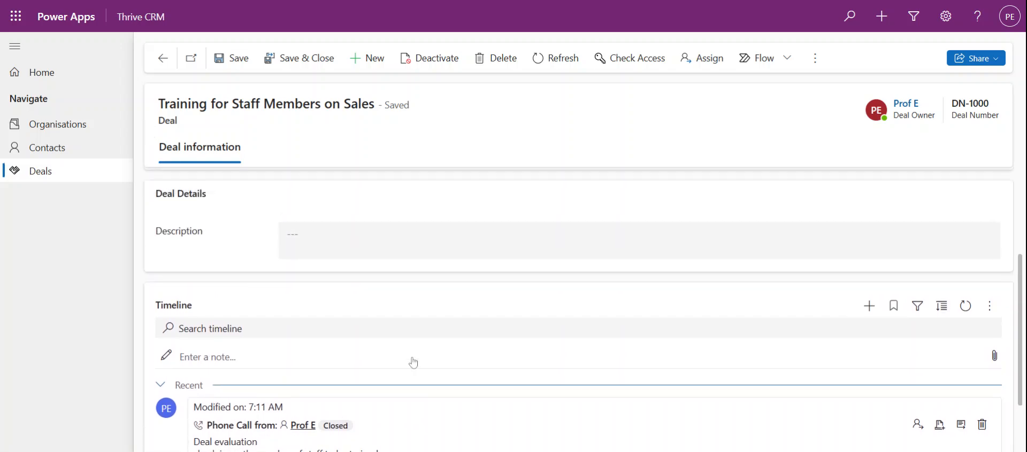
scroll(369, 358, down, 3)
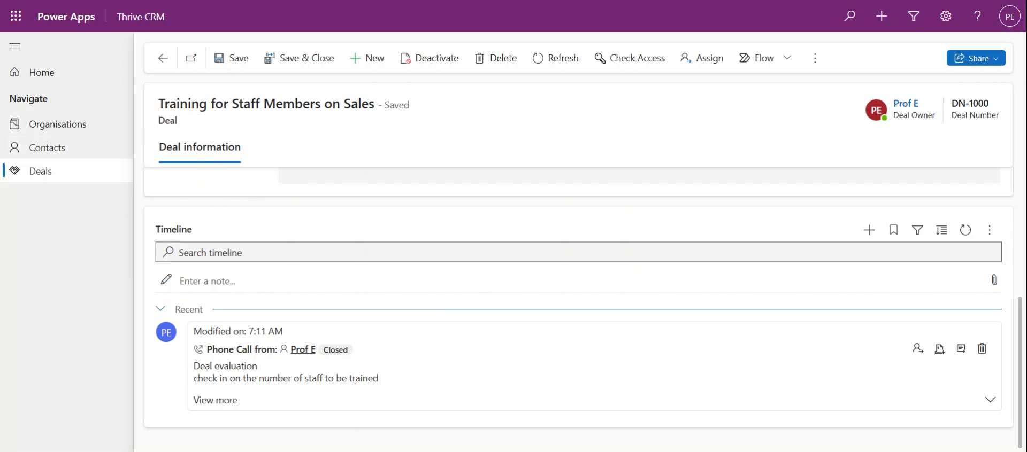
scroll(336, 259, up, 4)
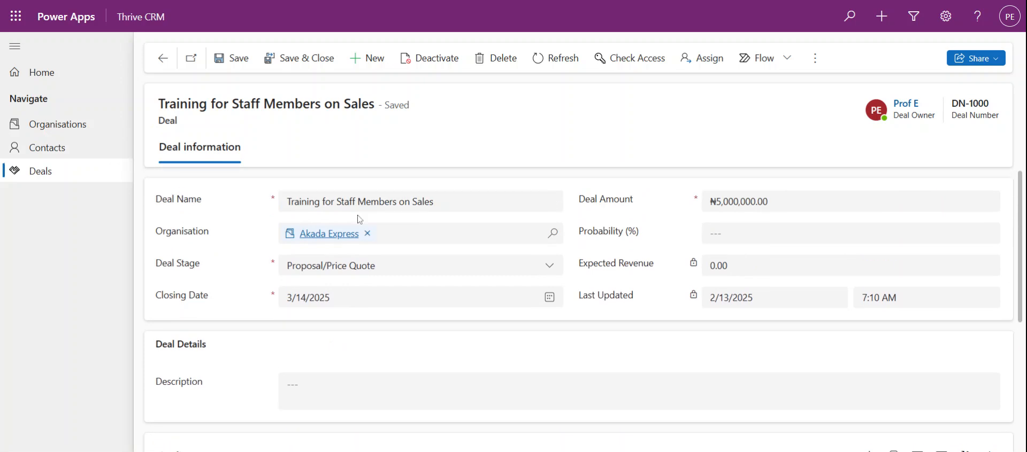